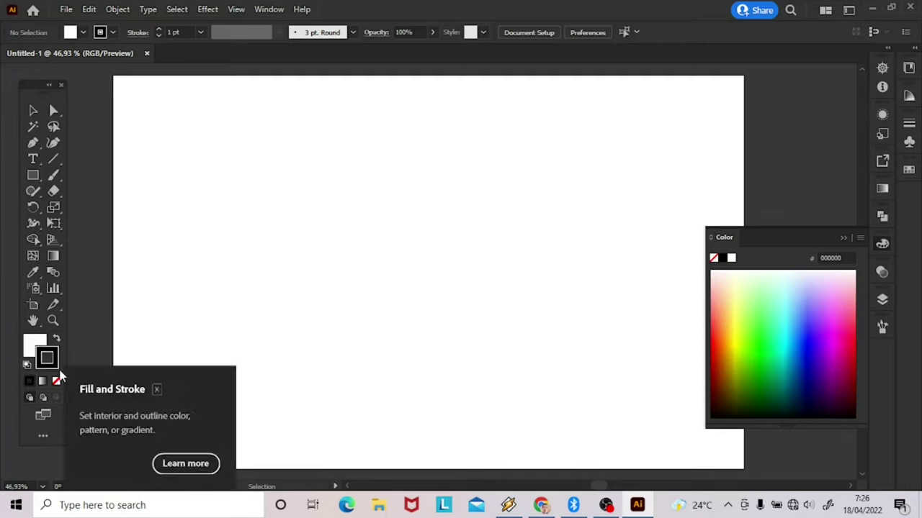
Draw a stroke-free rectangle covering the whole artboard.
click(56, 381)
key(ctrl+0)
key(m)
drag(115, 86, 707, 459)
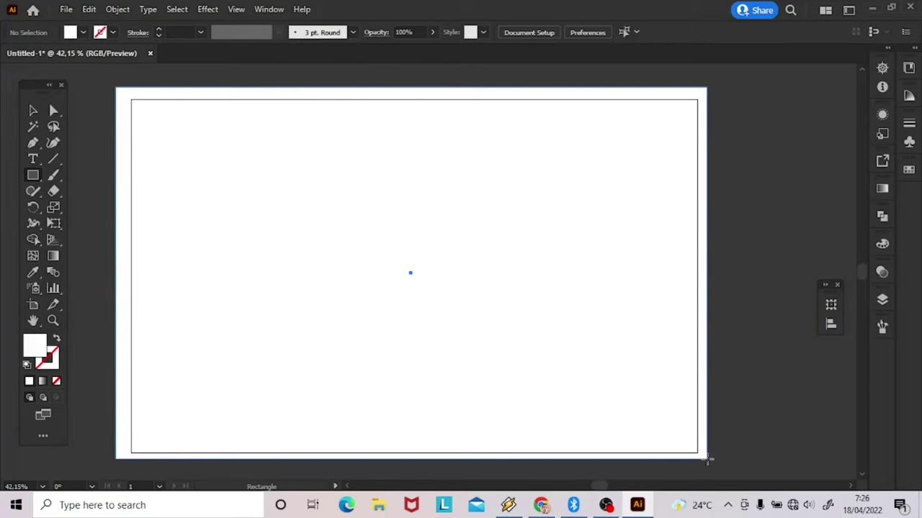
Fill the rectangle with a linear gradient running from pink to navy.
click(882, 188)
click(725, 206)
double_click(840, 309)
click(781, 446)
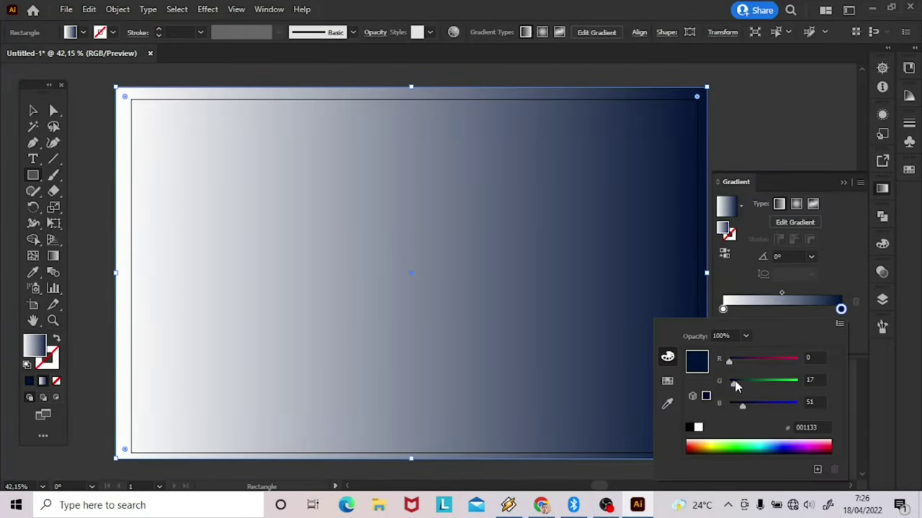
double_click(723, 309)
click(778, 407)
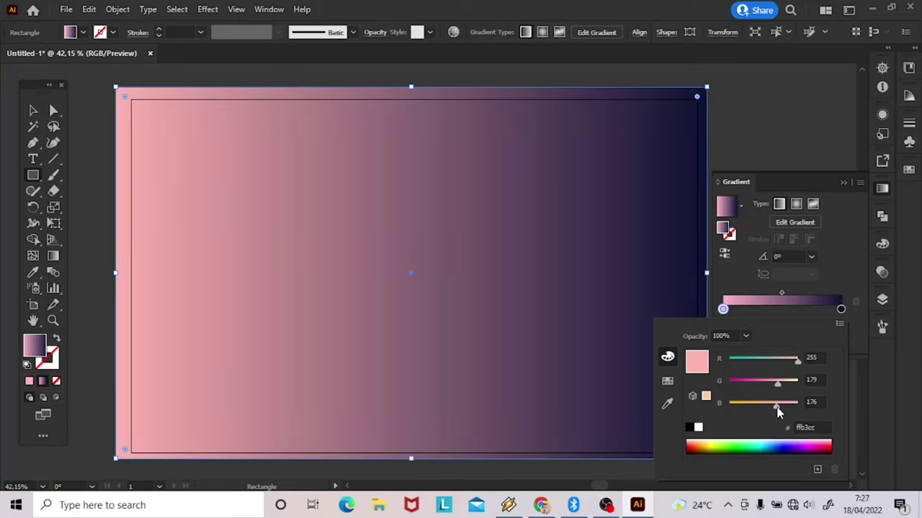
Redraw the gradient vertically, navy at the top fading to pink below.
key(g)
drag(409, 412, 410, 93)
drag(411, 452, 410, 175)
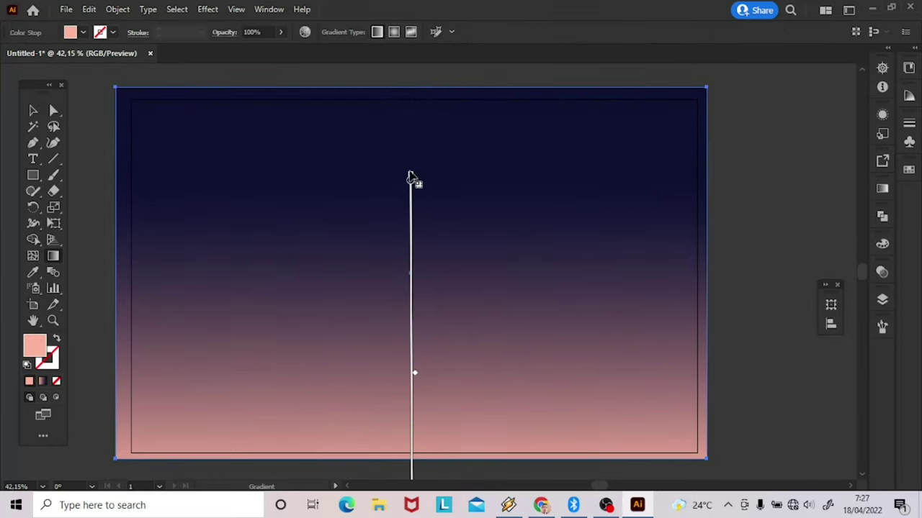
drag(411, 479, 410, 106)
Trim the rectangle's left and top edges and set its exact width in Transform.
key(v)
click(800, 267)
drag(115, 276, 127, 276)
drag(419, 86, 419, 99)
click(704, 32)
text(1)
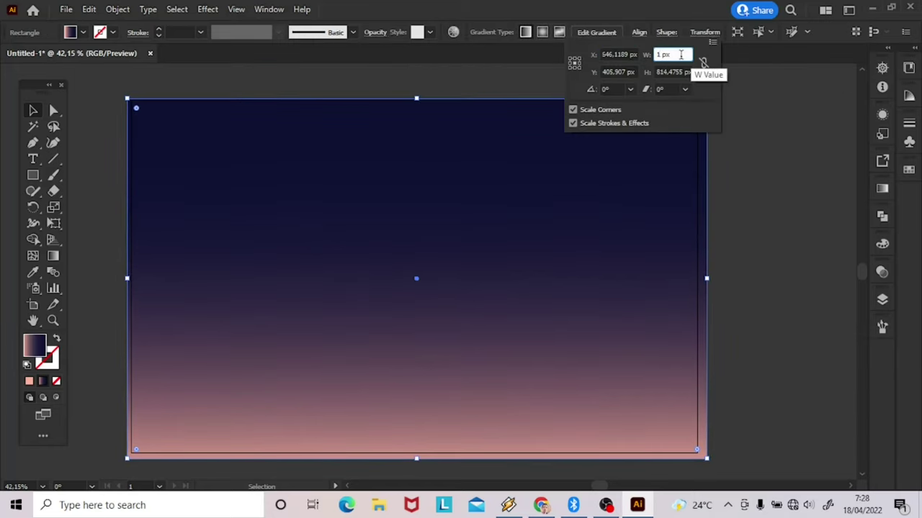
key(Return)
Draw a large ellipse across the sky.
click(812, 298)
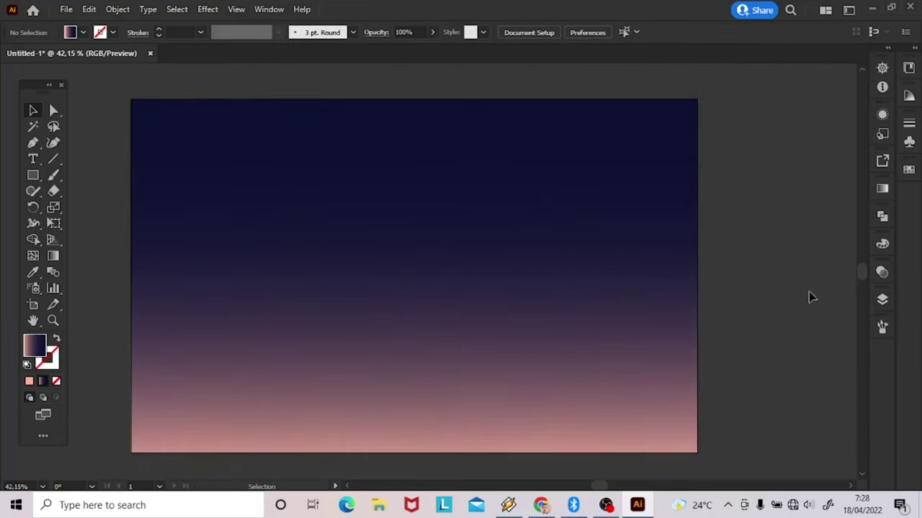
scroll(811, 297, down, 1)
drag(33, 175, 72, 198)
drag(318, 193, 779, 462)
Give the ellipse a radial gradient and stretch it into a wide oval.
key(v)
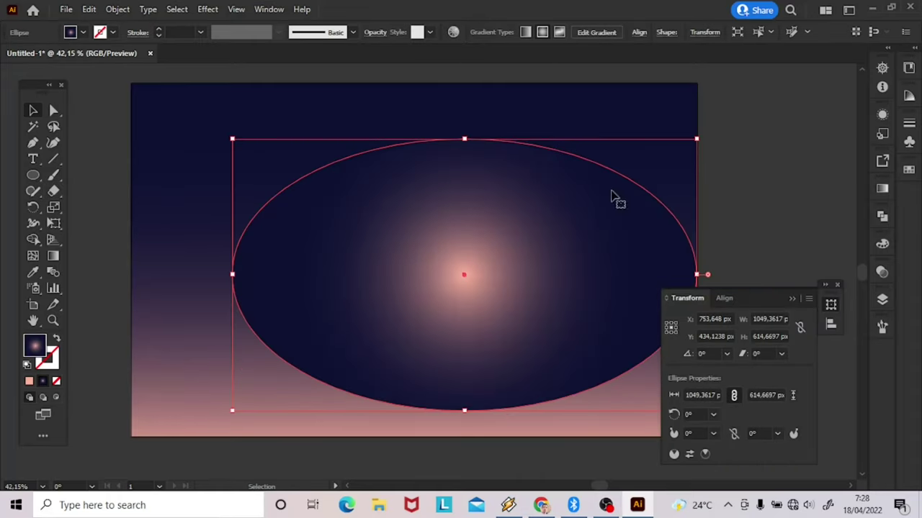
key(g)
drag(465, 144, 464, 161)
drag(656, 274, 695, 273)
Recolour the radial gradient with a yellow centre and pink outer stop.
key(v)
click(882, 189)
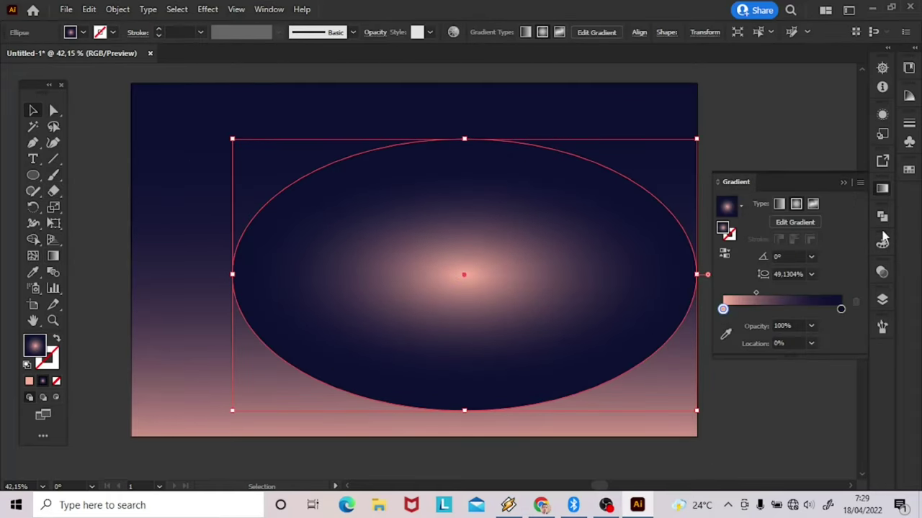
double_click(723, 309)
click(771, 405)
drag(753, 383, 792, 383)
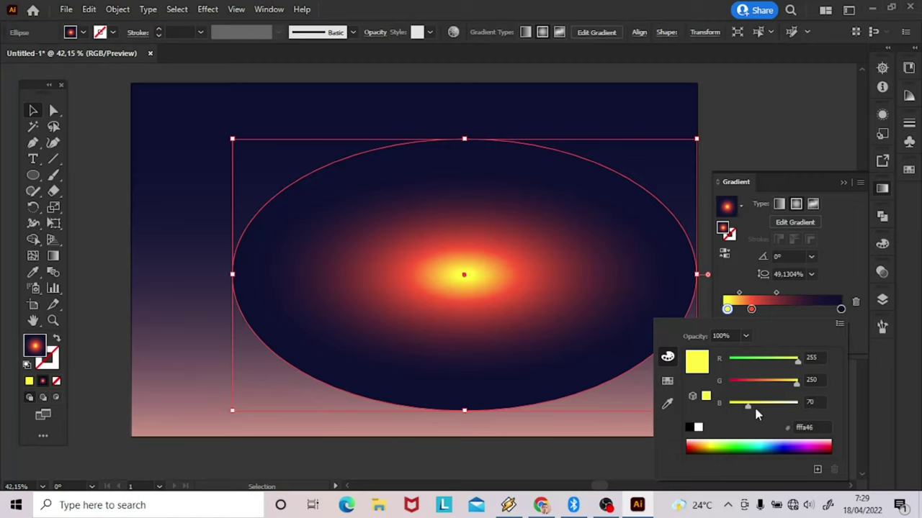
drag(665, 312, 684, 314)
click(882, 272)
Set the glow ellipse to Screen blend mode and stretch it past the bottom edge.
click(747, 286)
click(723, 297)
click(882, 189)
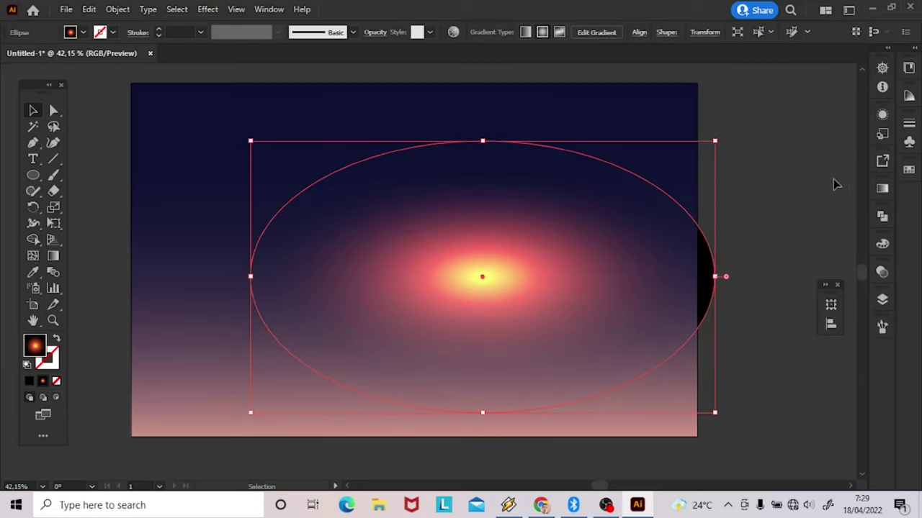
mouse_move(381, 142)
mouse_down()
mouse_move(319, 169)
mouse_move(666, 292)
mouse_move(486, 282)
mouse_up()
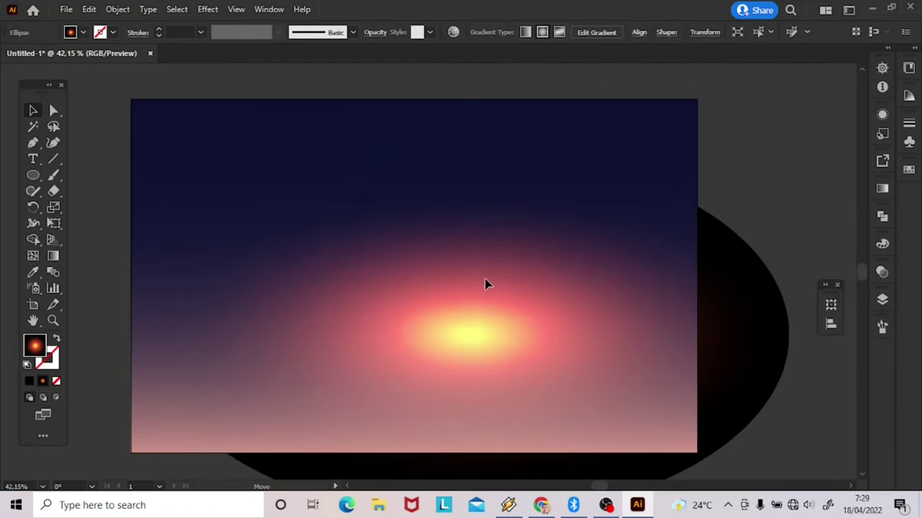
Move the glow's red gradient stop closer to the centre.
click(823, 428)
click(749, 403)
click(882, 189)
drag(751, 309, 747, 311)
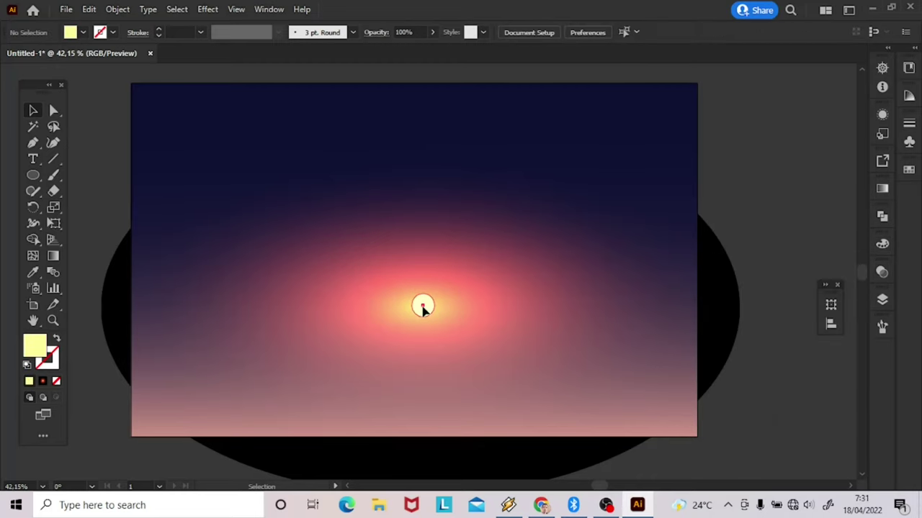
Recolour the glow ellipse redder and narrow it evenly from both sides.
click(453, 33)
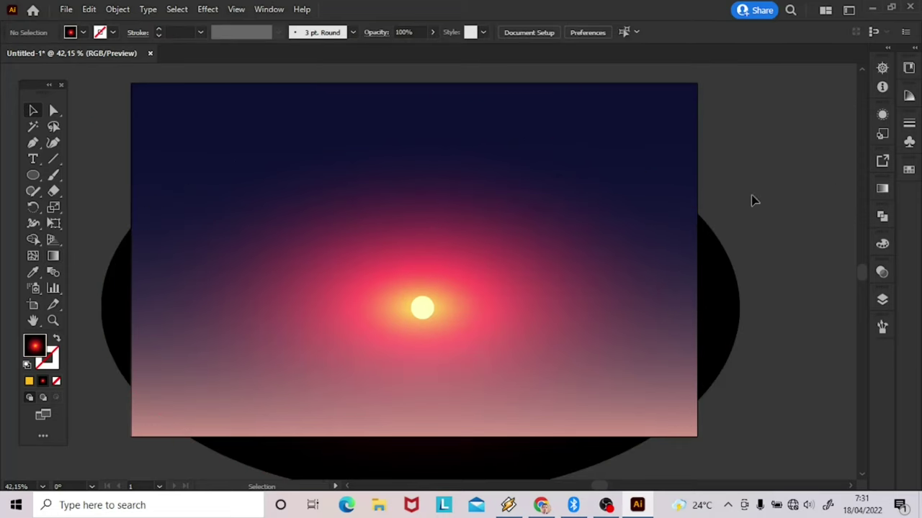
click(103, 321)
drag(97, 321, 144, 321)
click(656, 307)
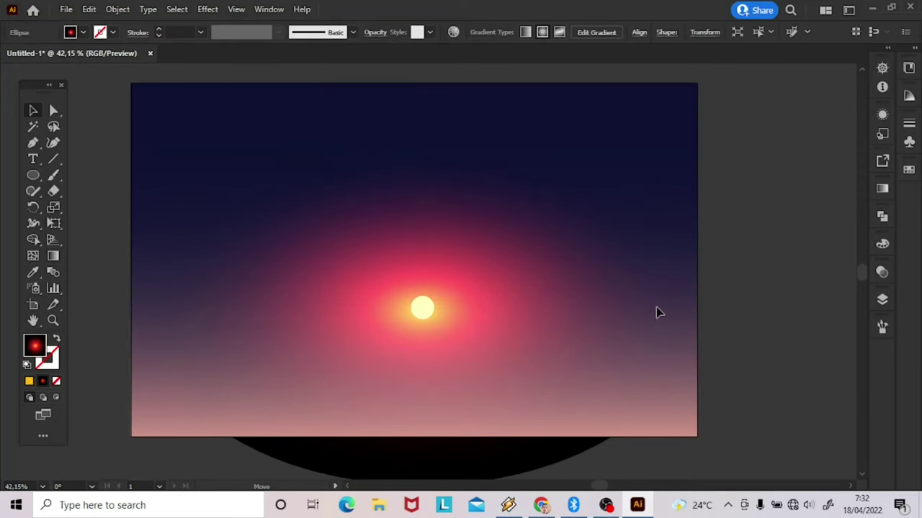
Set the glow's middle gradient stop to 70% opacity and shift it left.
click(584, 281)
click(882, 189)
click(749, 308)
click(811, 326)
click(835, 268)
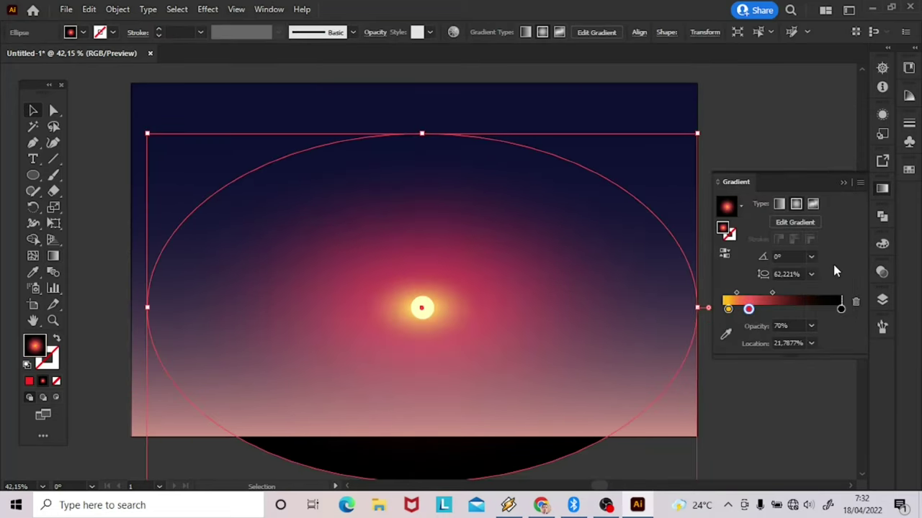
drag(749, 308, 729, 308)
click(829, 195)
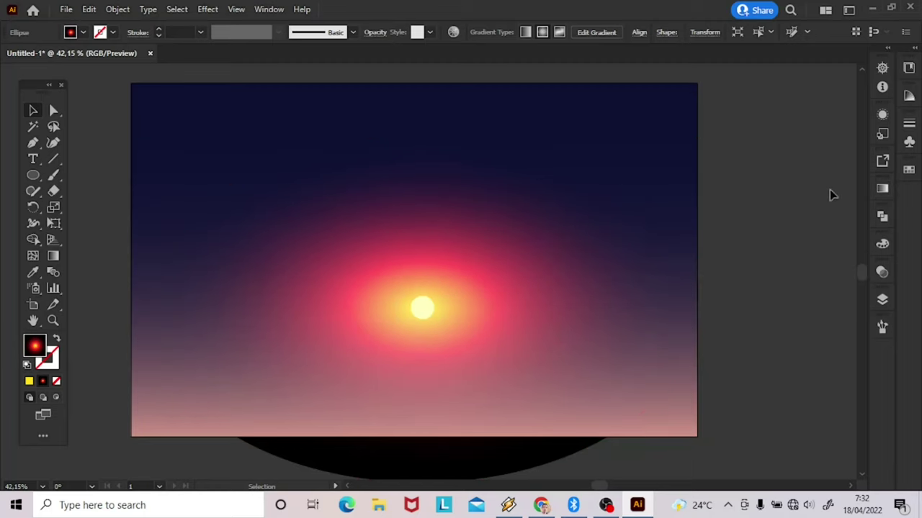
Create a 1280 × 800 rectangle through the Rectangle dialog.
key(m)
click(352, 175)
text(1280)
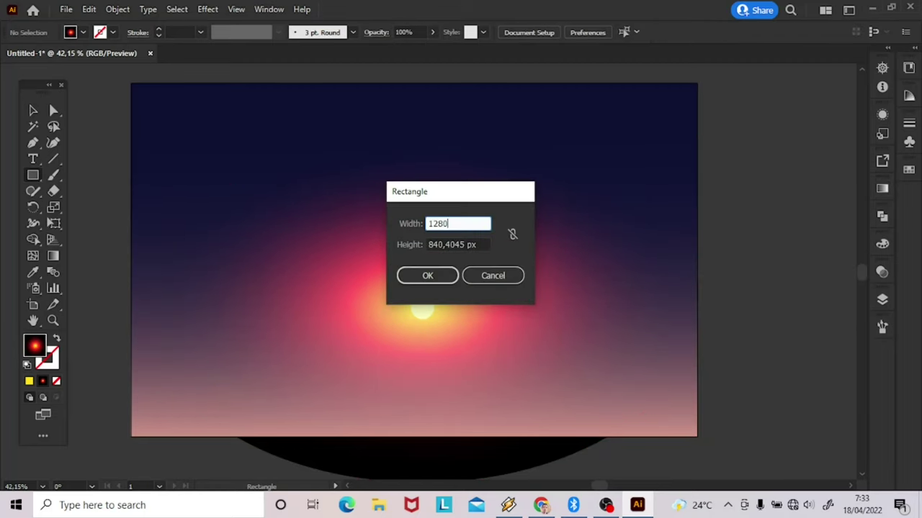
key(Tab)
text(800)
key(Return)
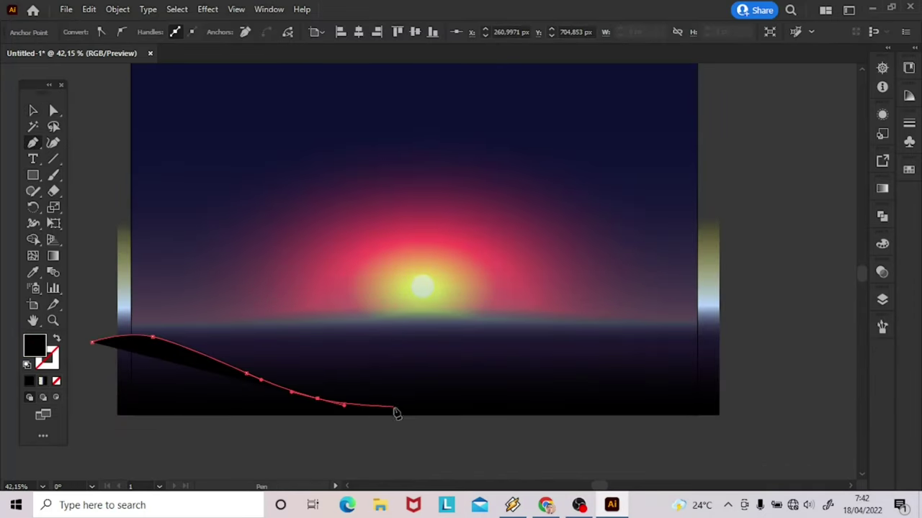
Trace a closed hill outline peaking at the right across the bottom of the scene.
drag(619, 323, 654, 301)
click(743, 303)
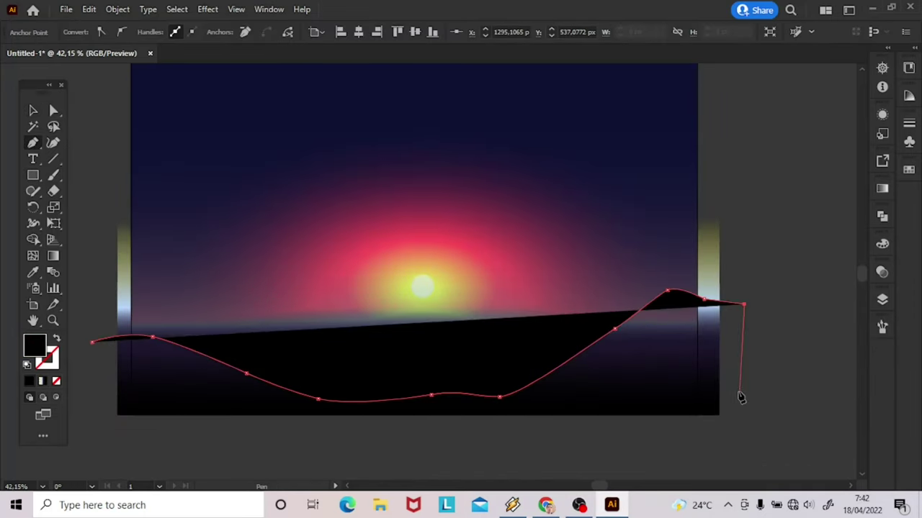
click(743, 447)
click(90, 446)
click(91, 342)
key(v)
Smooth the hill's peak point into a curve with Direct Selection.
key(ctrl+shift+a)
key(a)
click(673, 302)
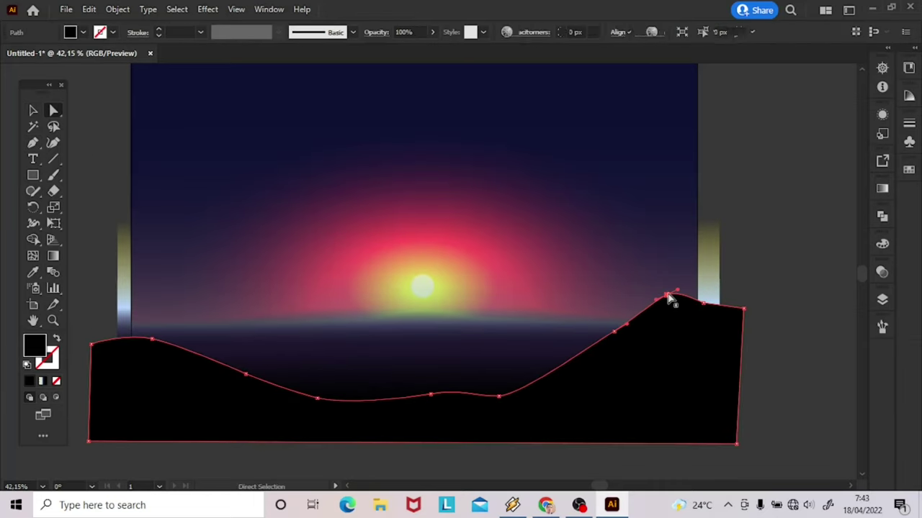
click(756, 350)
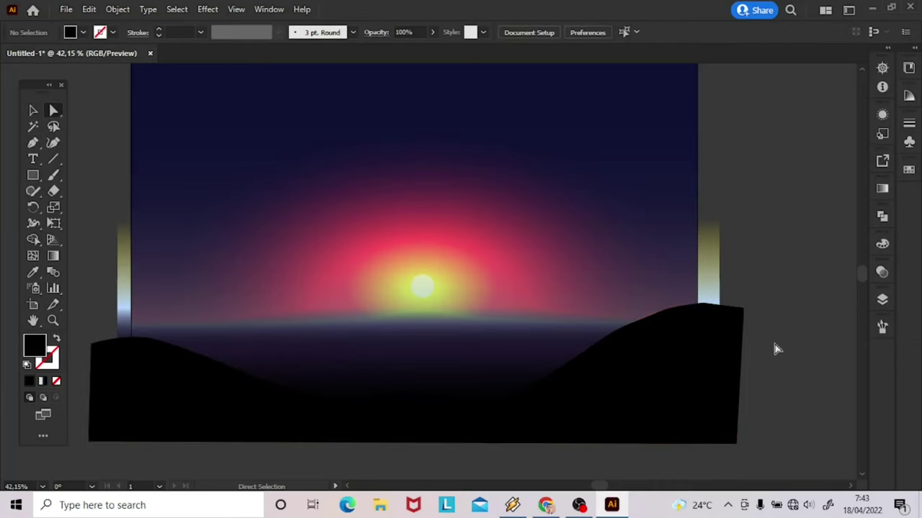
scroll(792, 303, down, 3)
Set the horizon gradient rectangle to Darken blend mode.
key(v)
click(498, 312)
click(882, 272)
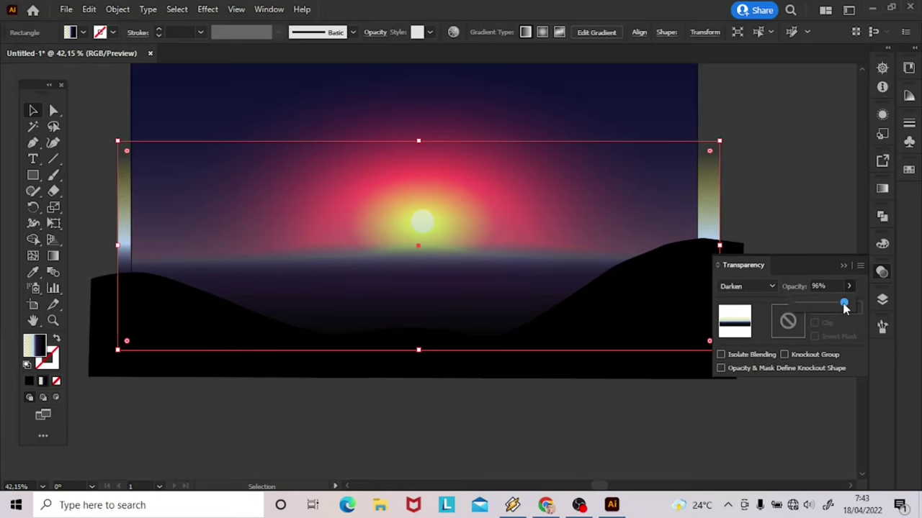
Lower the navy colour's saturation and brightness in Recolor Artwork's advanced settings.
click(453, 32)
click(481, 459)
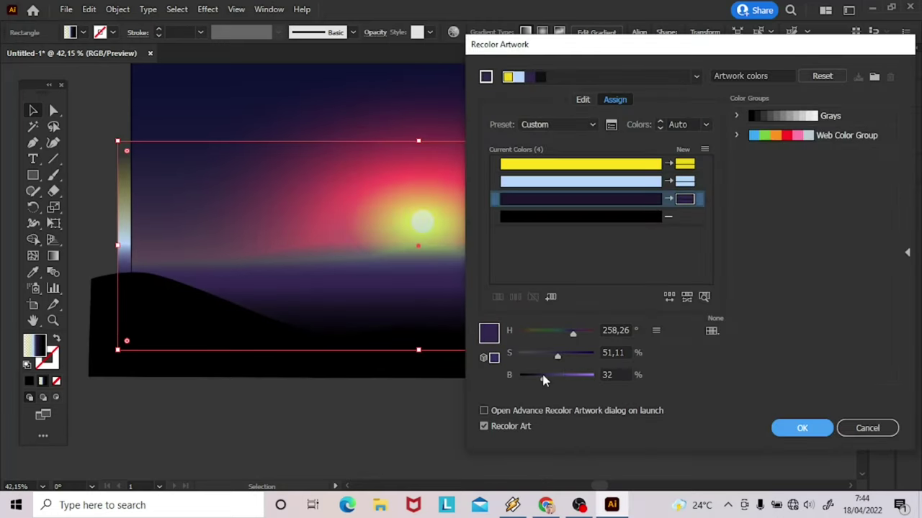
drag(551, 354, 561, 365)
click(802, 428)
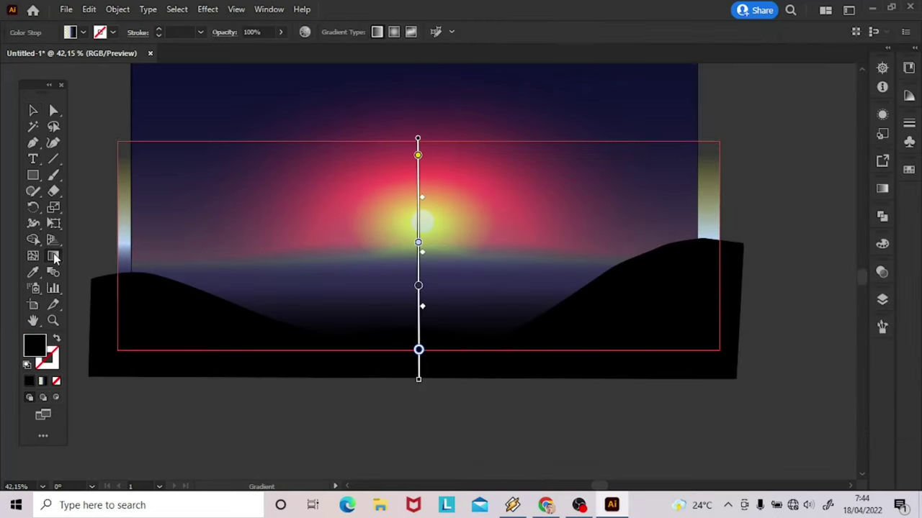
Check the black hill shape and scroll back up the scene.
click(802, 189)
click(750, 315)
click(798, 232)
scroll(799, 231, up, 1)
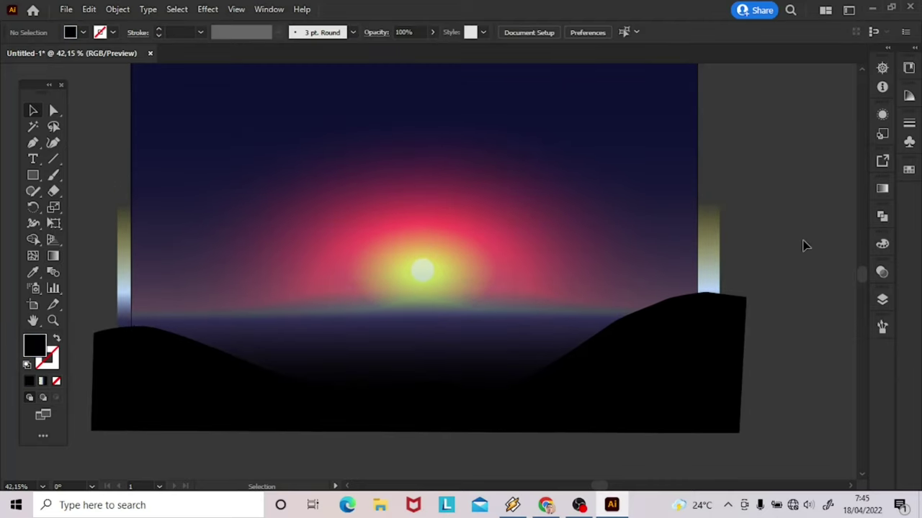
scroll(795, 353, up, 1)
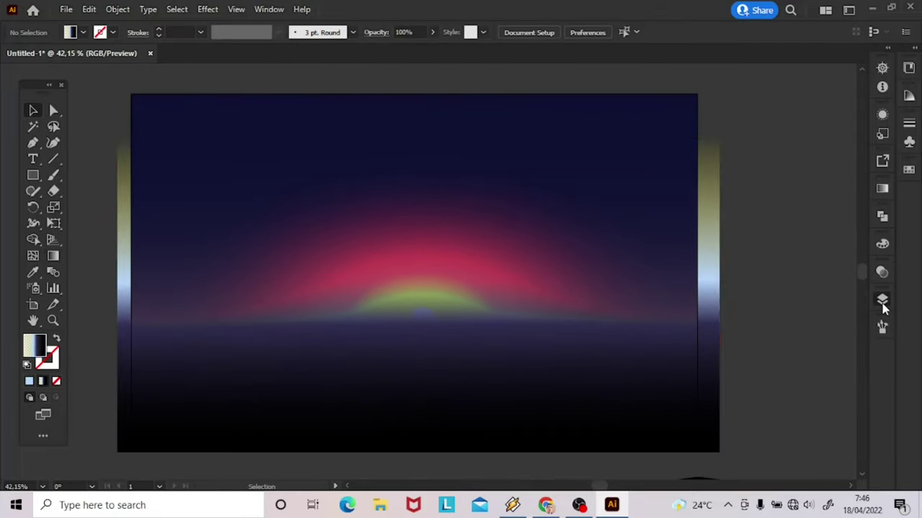
Select the glow ellipse in Layers, nudge it up and shrink it.
click(882, 300)
click(845, 356)
click(845, 400)
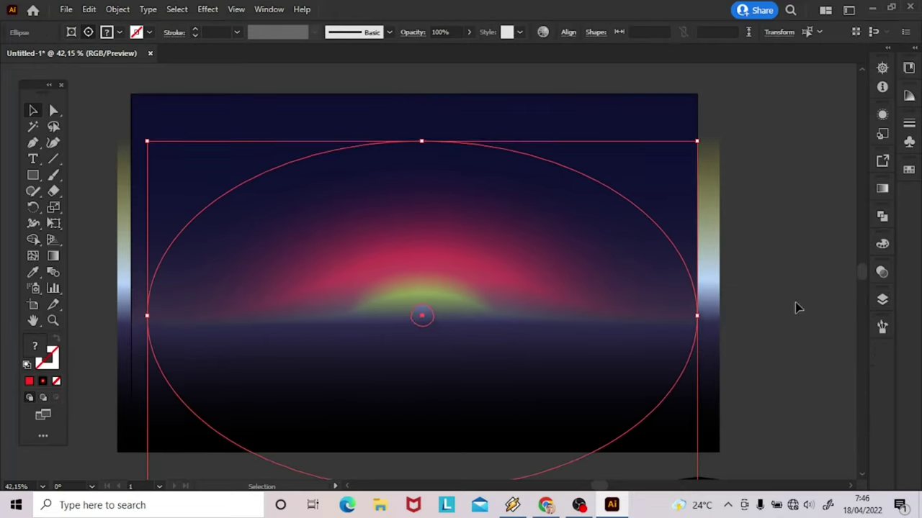
key(shift+Up)
key(shift+Up)
key(shift+Up)
key(shift+Up)
key(shift+Up)
key(shift+Up)
drag(696, 99, 613, 150)
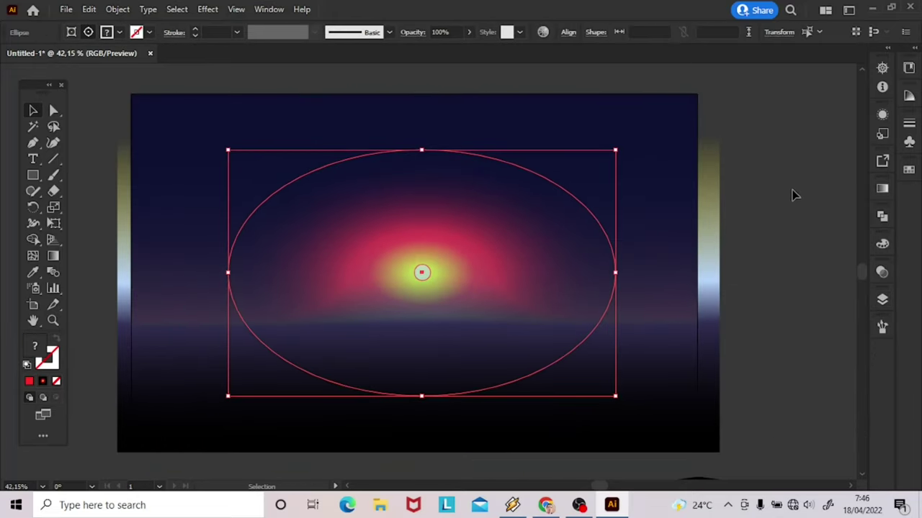
Flatten the glow ellipse by widening it and lowering its top edge.
click(792, 195)
click(882, 299)
click(838, 399)
drag(617, 272, 682, 272)
mouse_move(426, 150)
mouse_down()
mouse_move(434, 188)
mouse_move(433, 175)
mouse_up()
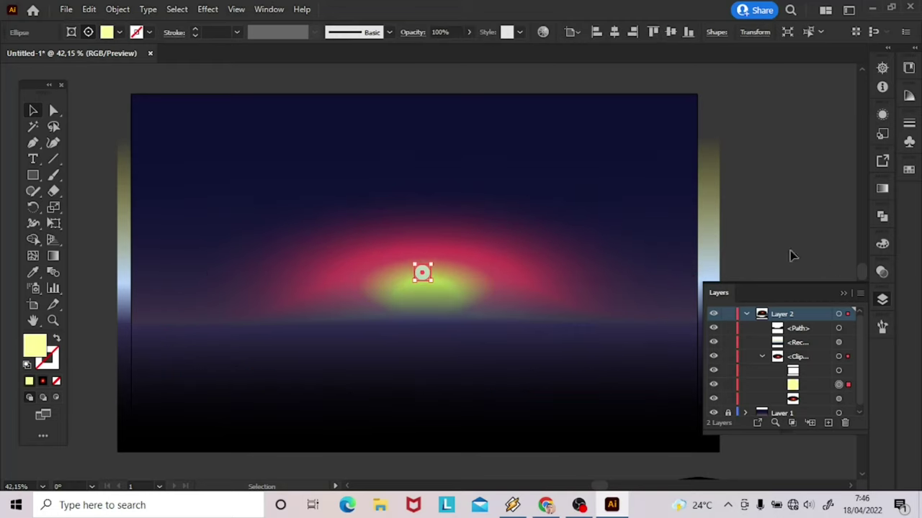
key(shift+Up)
key(shift+Up)
key(shift+Up)
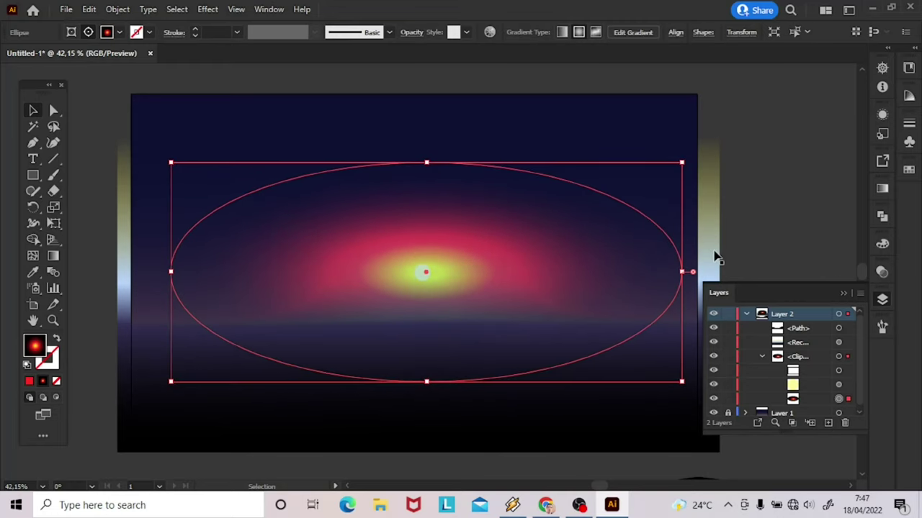
Recolour the glow to a yellow-to-red blaze.
click(487, 31)
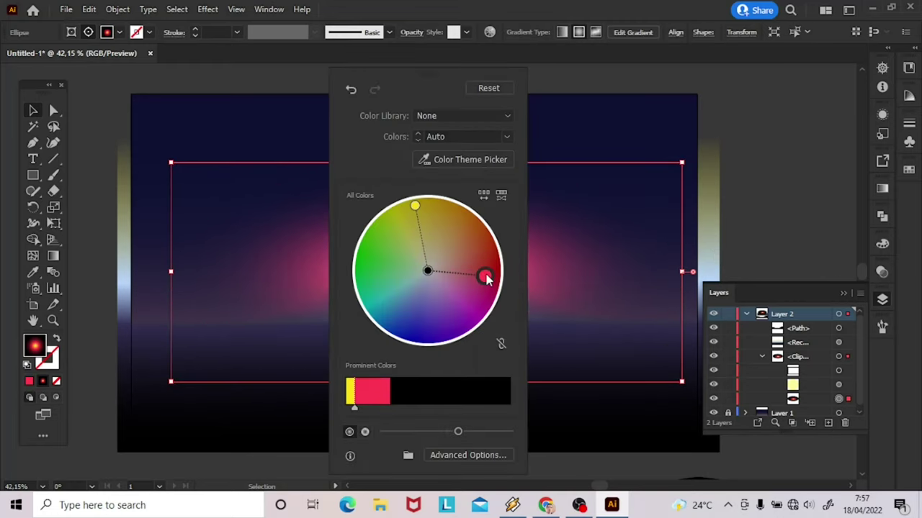
click(756, 216)
click(838, 342)
Recolour the background's pale blue edge strips to cream.
click(882, 299)
click(452, 32)
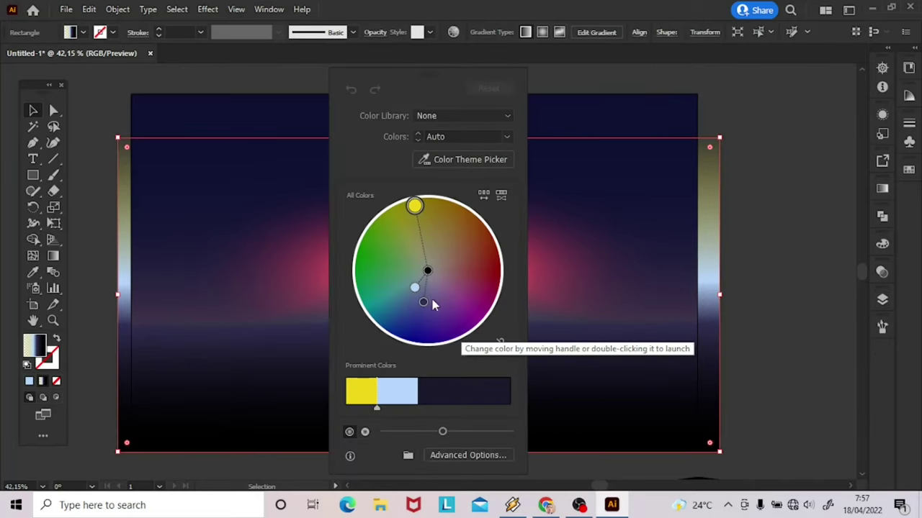
drag(417, 286, 422, 302)
drag(436, 137, 696, 136)
drag(710, 237, 685, 267)
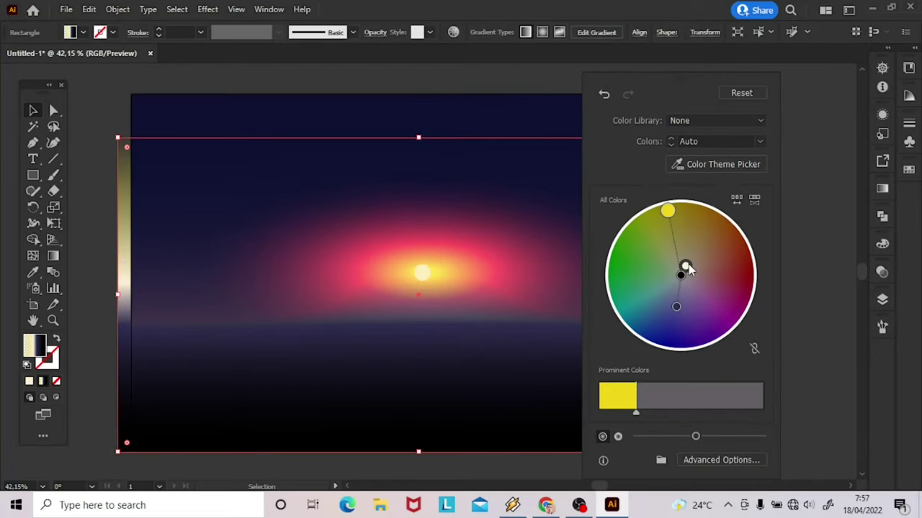
click(812, 225)
Draw a small ellipse dot to serve as the sparkle brush.
click(883, 300)
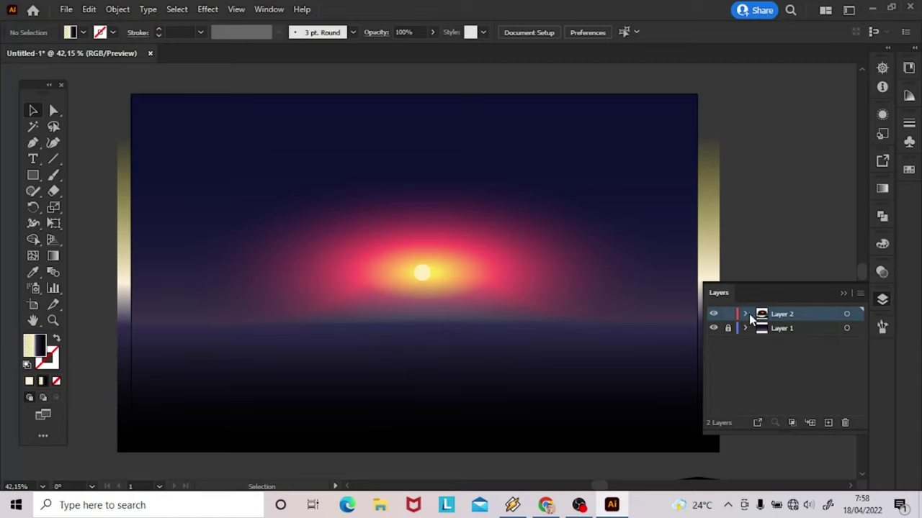
click(846, 297)
drag(32, 175, 92, 208)
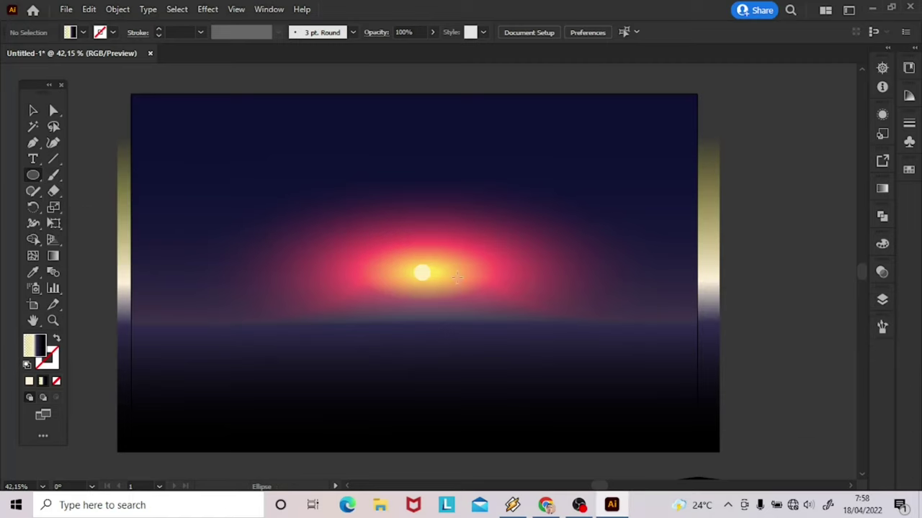
drag(543, 252, 520, 345)
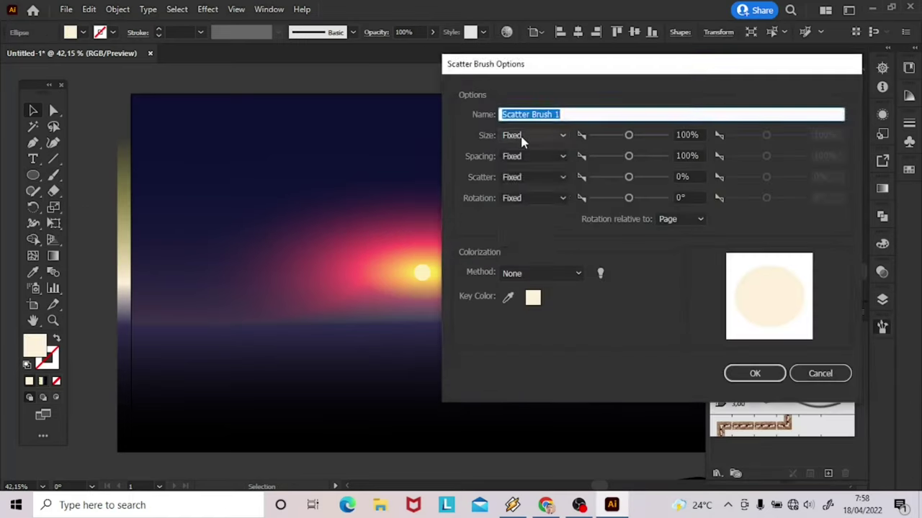
Set the sparkle scatter brush to random size, spacing and scatter with a small size range.
click(533, 134)
click(556, 156)
drag(627, 135, 591, 156)
click(527, 185)
click(554, 177)
mouse_move(766, 157)
mouse_down()
mouse_move(747, 157)
mouse_move(769, 182)
mouse_up()
click(528, 207)
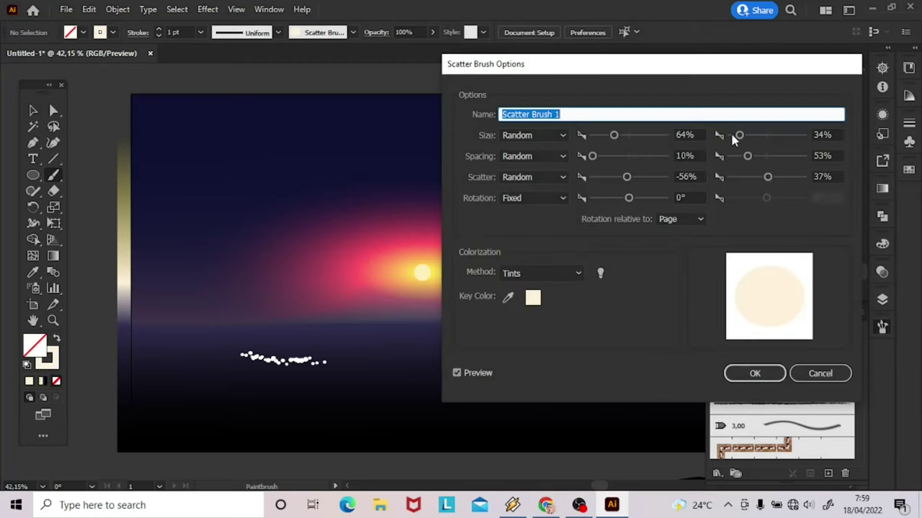
drag(733, 136, 733, 136)
drag(613, 135, 600, 136)
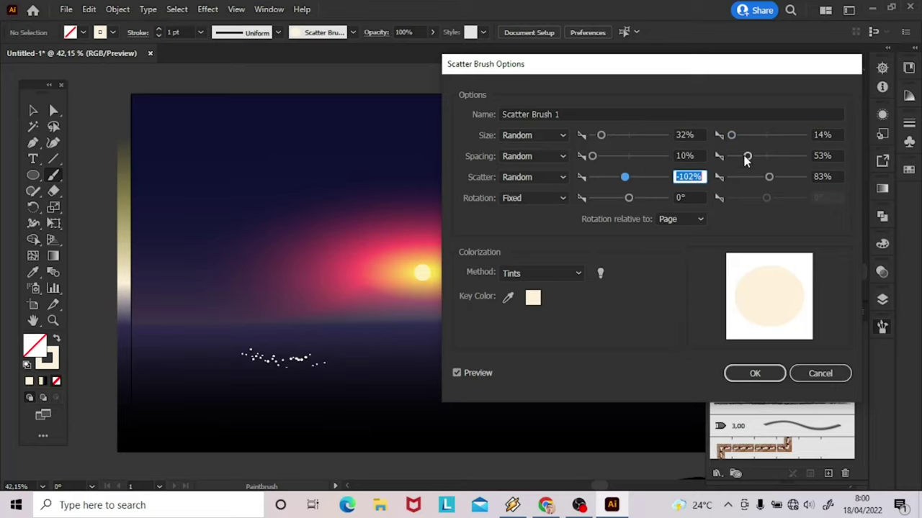
click(754, 373)
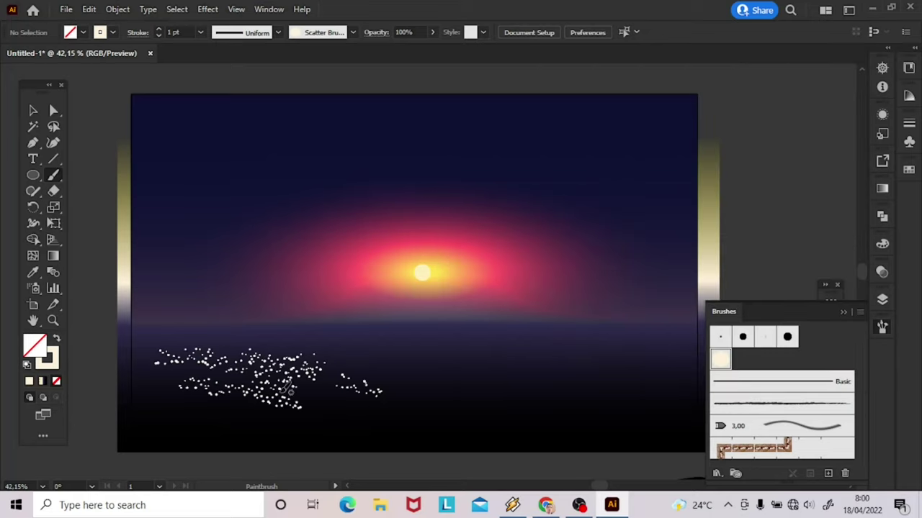
Revise the scatter brush's minimum size value.
double_click(720, 359)
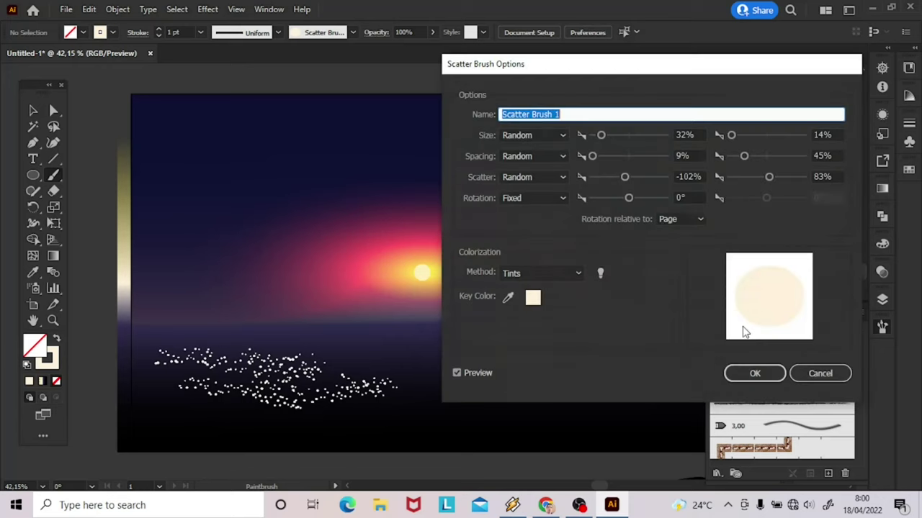
click(839, 134)
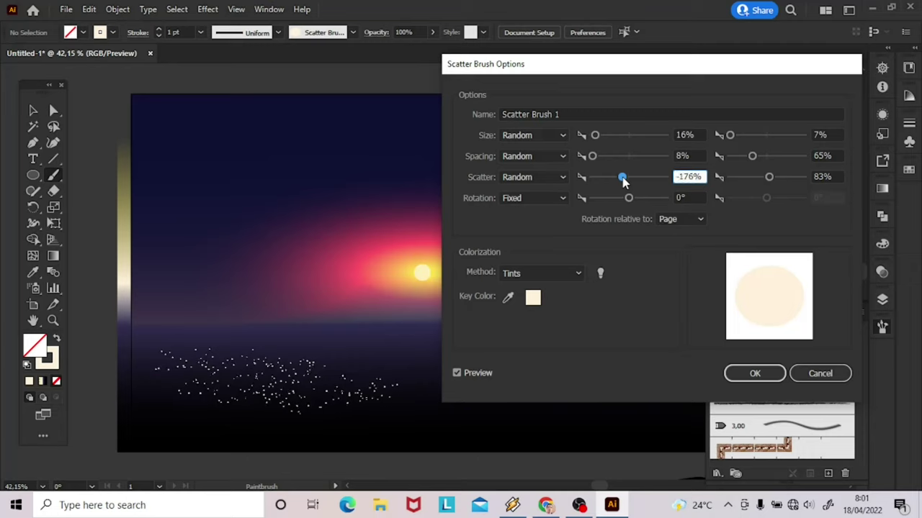
key(Return)
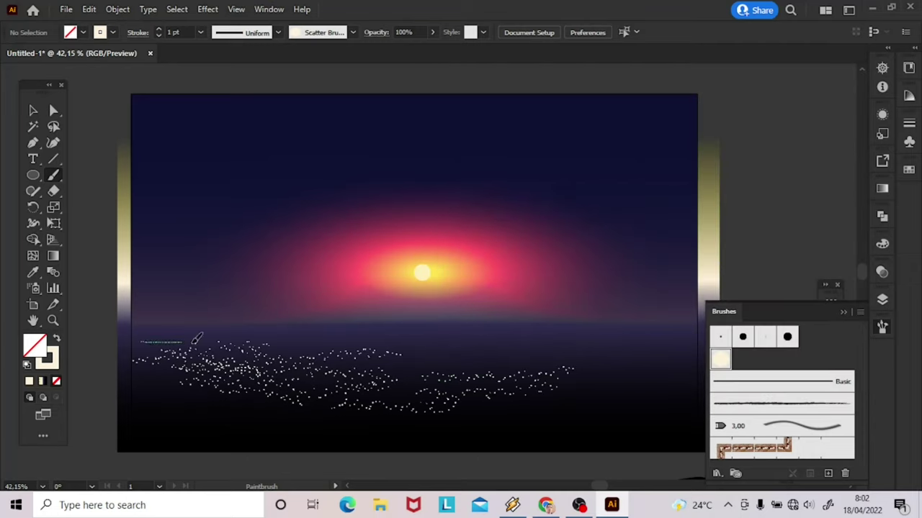
Select the sparkle strokes and colour them cream.
key(ctrl+a)
key(v)
click(882, 326)
click(882, 243)
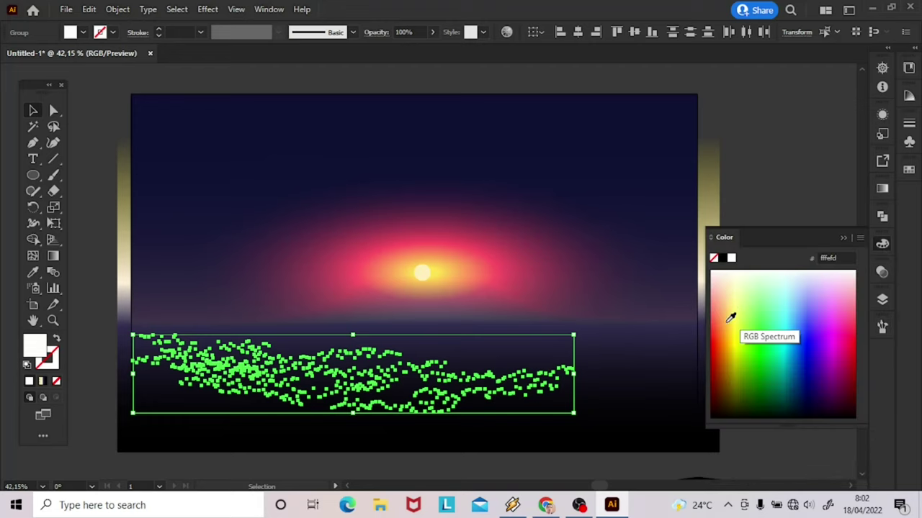
click(730, 317)
click(381, 282)
key(ctrl+a)
Warm the sparkle colours with Recolor Artwork.
click(506, 32)
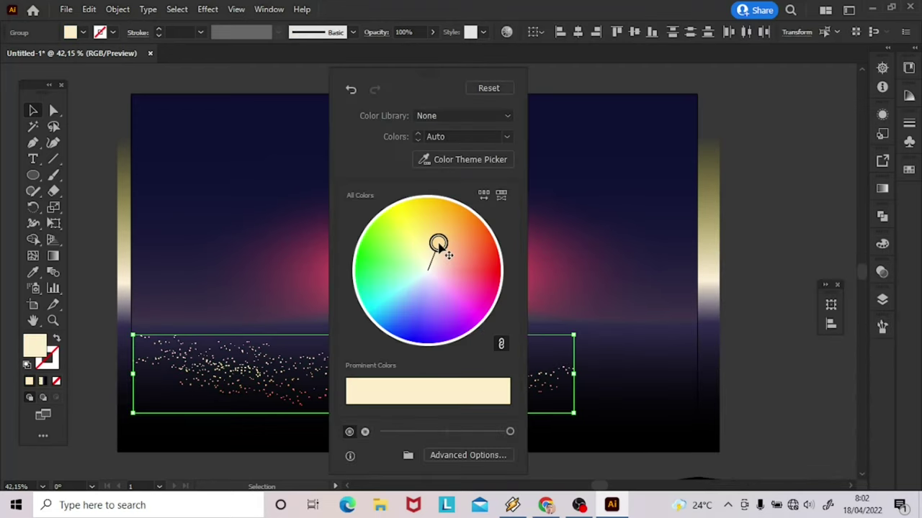
drag(438, 245, 432, 240)
click(748, 233)
key(ctrl+a)
click(734, 427)
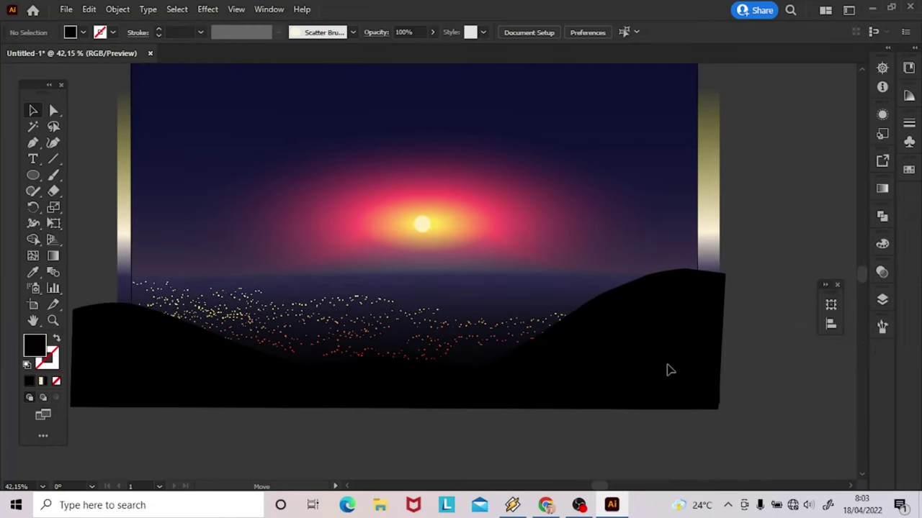
Reshape the right slope of the black hill silhouette by dragging its anchors.
key(a)
click(644, 284)
drag(547, 327, 497, 372)
click(572, 324)
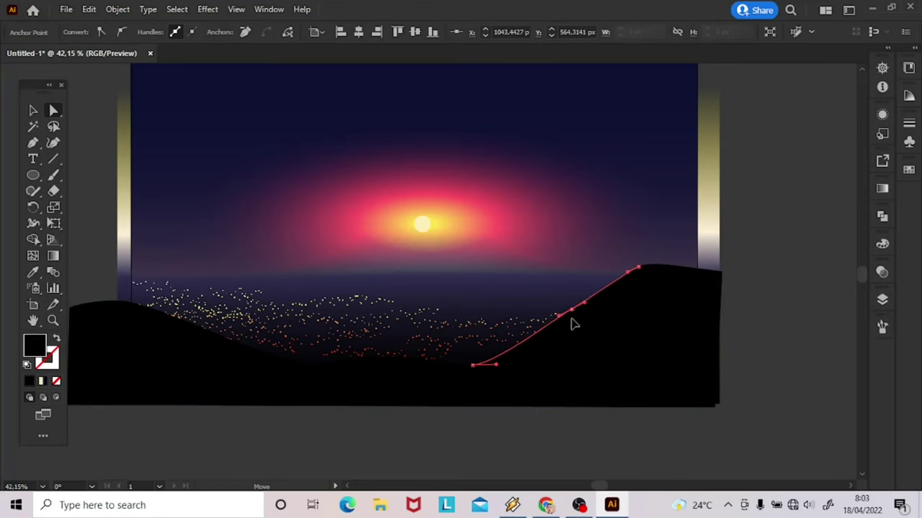
click(679, 276)
click(683, 409)
key(v)
Move the background gradient's bottom colour stop upward.
scroll(723, 252, up, 1)
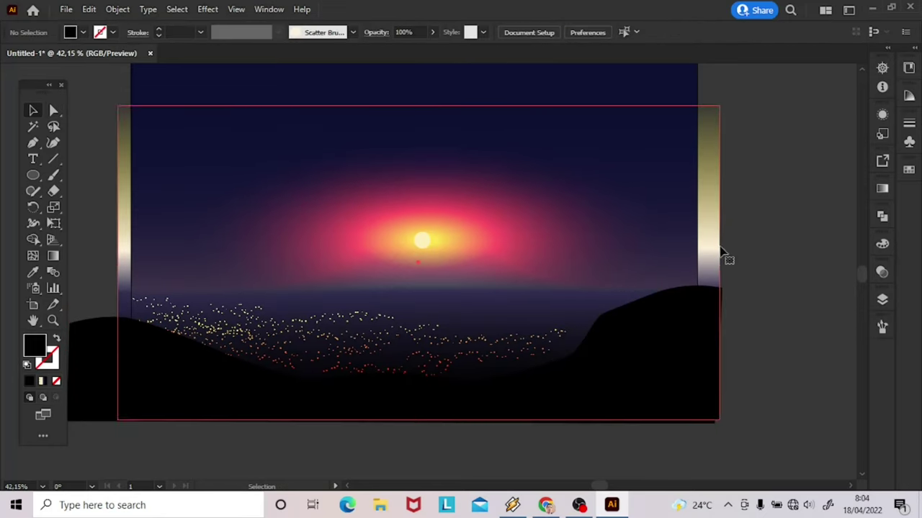
click(720, 249)
key(g)
drag(418, 411, 419, 391)
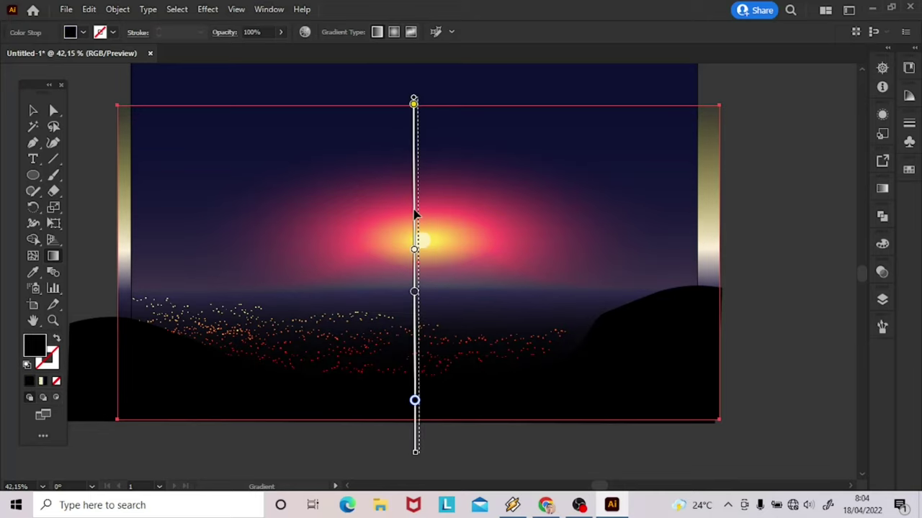
key(v)
click(742, 208)
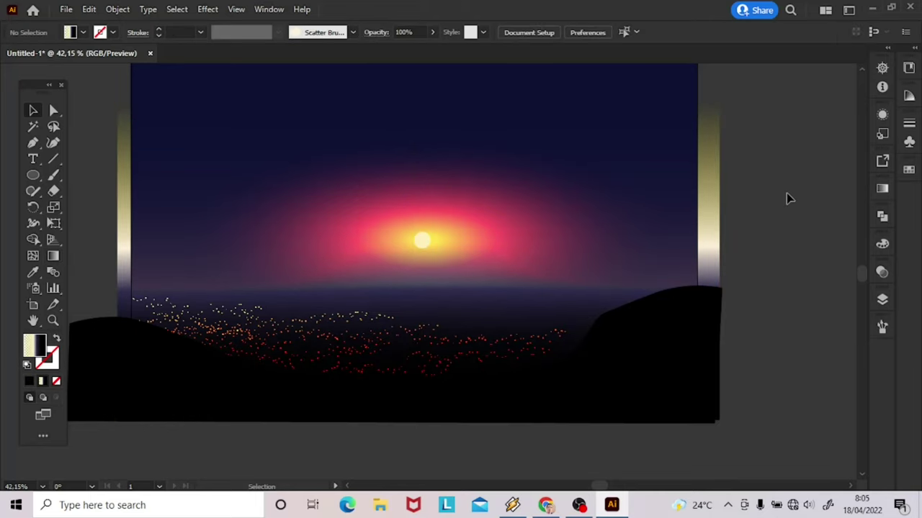
click(714, 329)
Draw a short vertical stalk line beside the grass tuft near the sun.
click(807, 346)
double_click(716, 301)
key(p)
scroll(732, 299, up, 1)
key(ctrl+z)
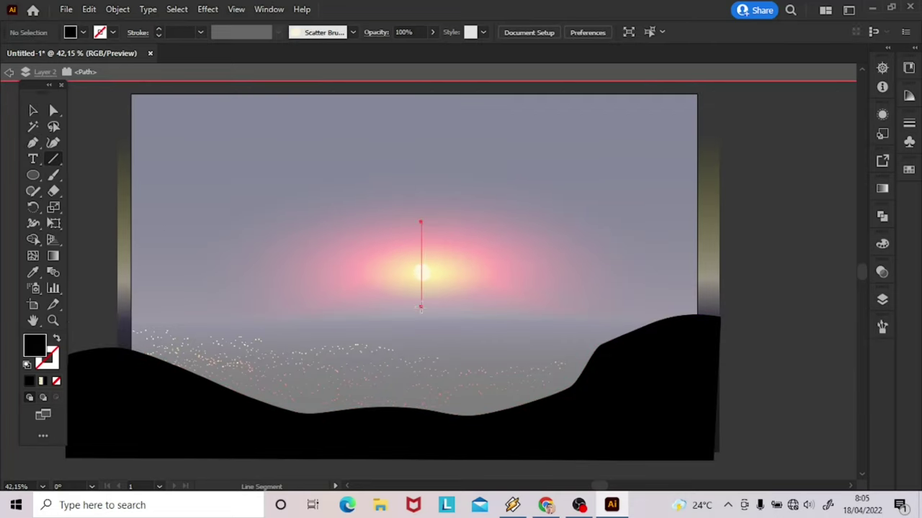
key(v)
drag(425, 310, 426, 309)
scroll(425, 310, up, 5)
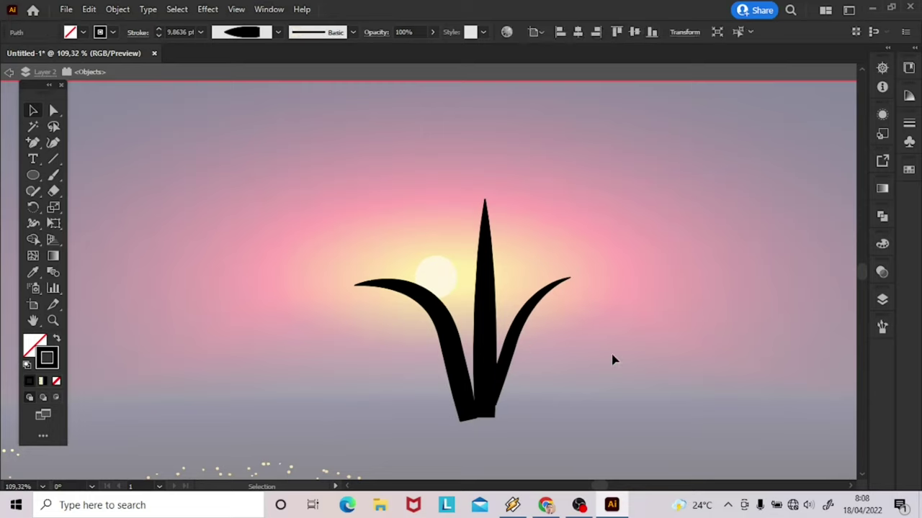
Adjust the left grass blade's anchors to finish the black grass tuft.
key(a)
click(445, 342)
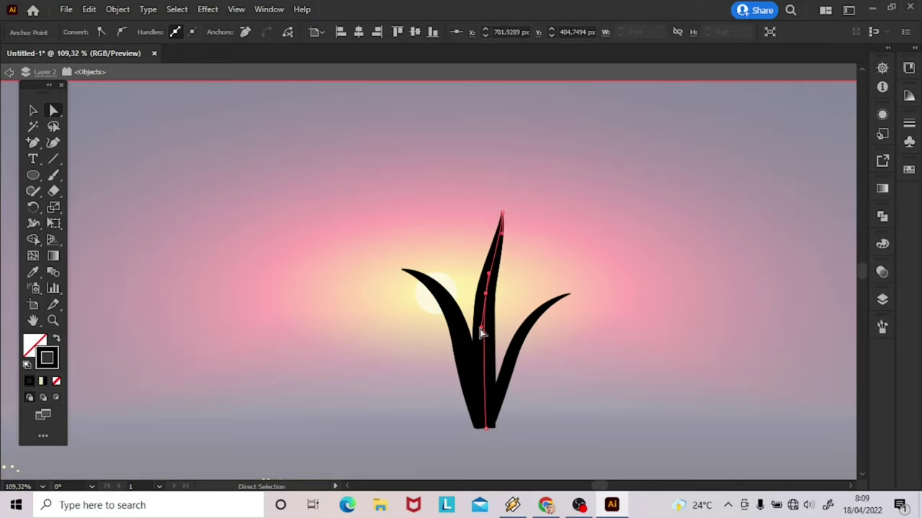
click(367, 202)
key(v)
scroll(313, 238, up, 2)
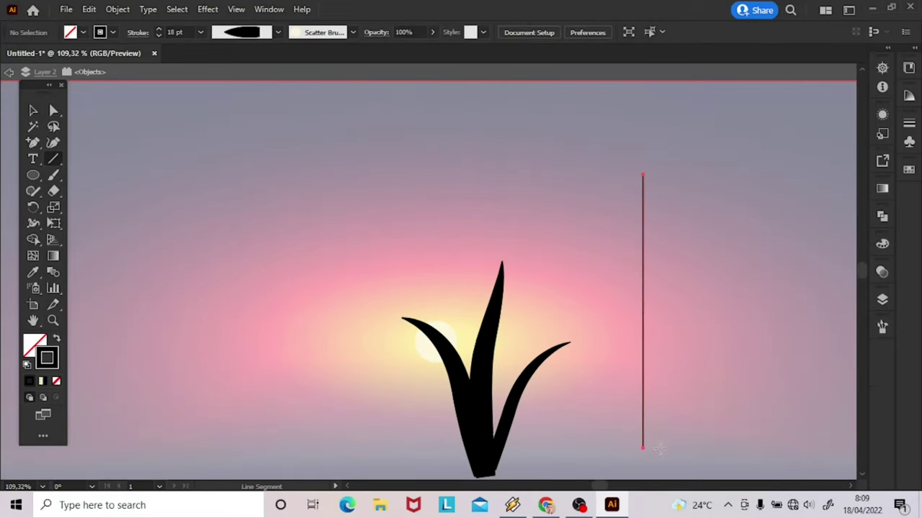
scroll(658, 448, down, 3)
Add width points to taper the stalk and swell its top into a cattail seed head.
key(plus)
scroll(657, 364, up, 2)
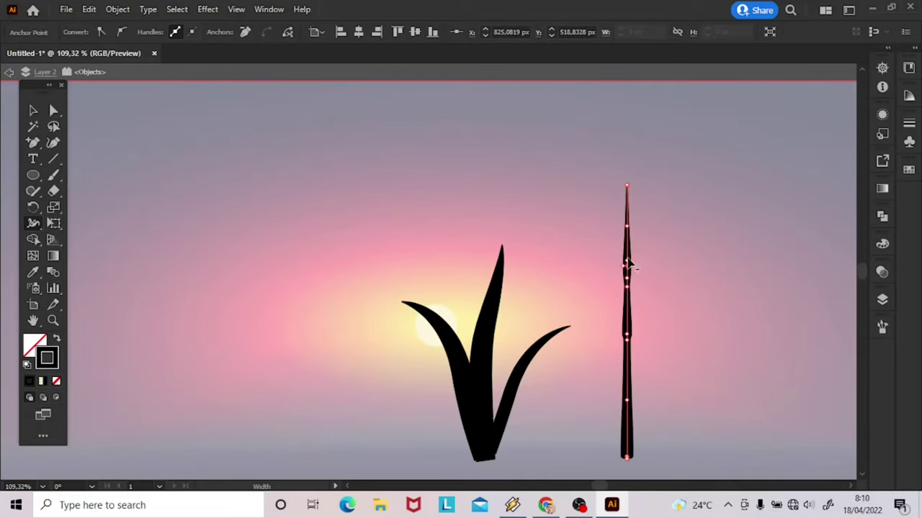
click(632, 428)
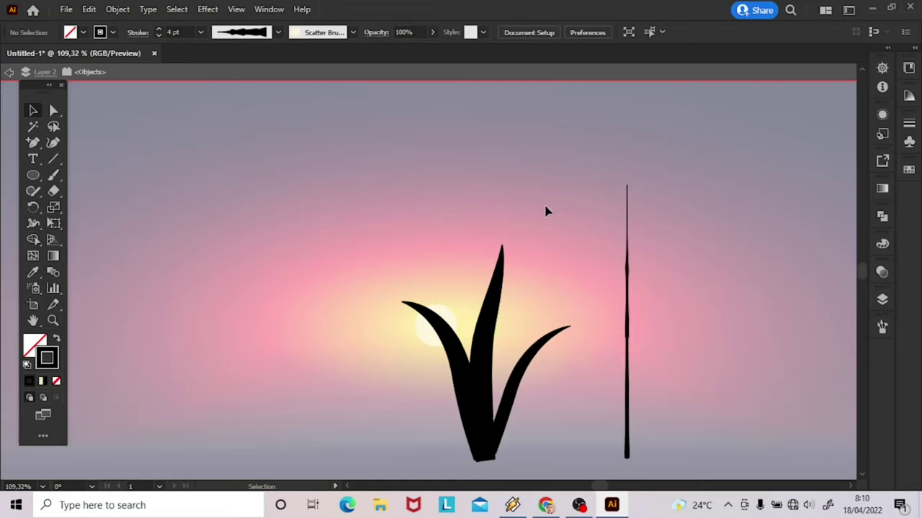
key(z)
drag(617, 203, 713, 311)
scroll(712, 311, down, 1)
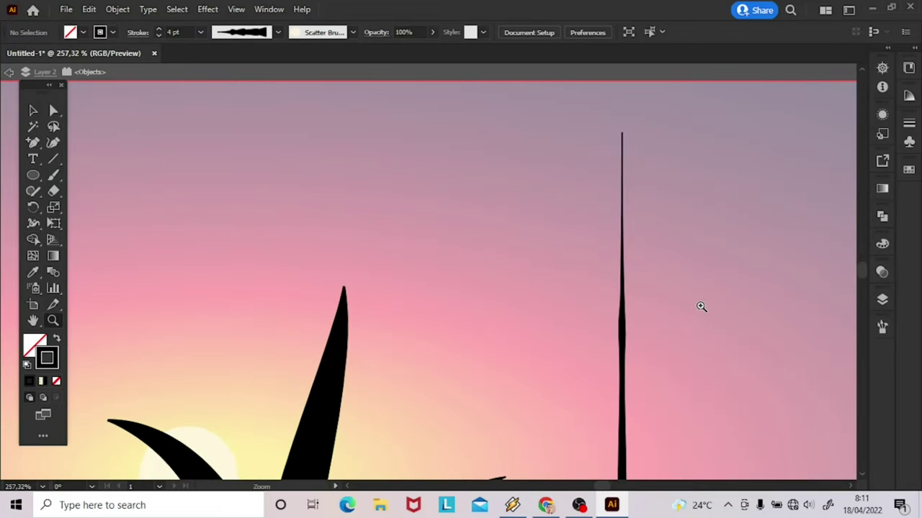
scroll(701, 307, down, 1)
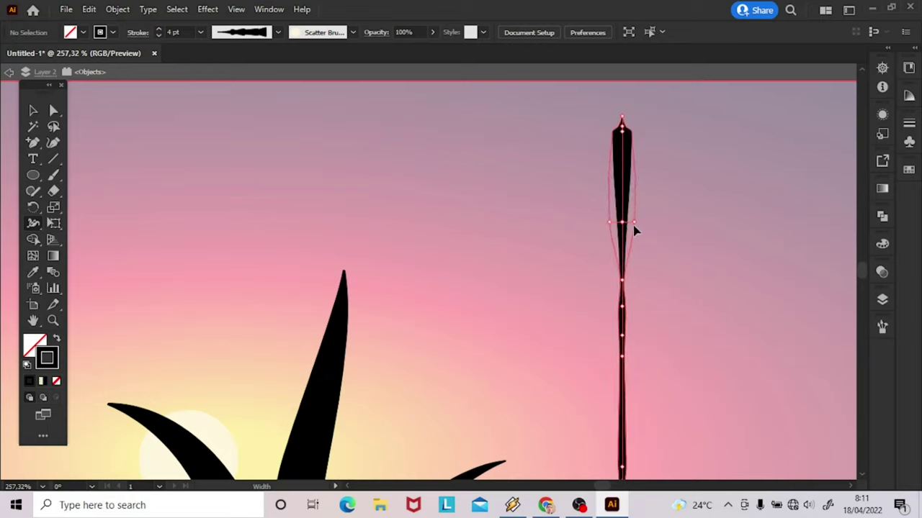
key(v)
key(ctrl+1)
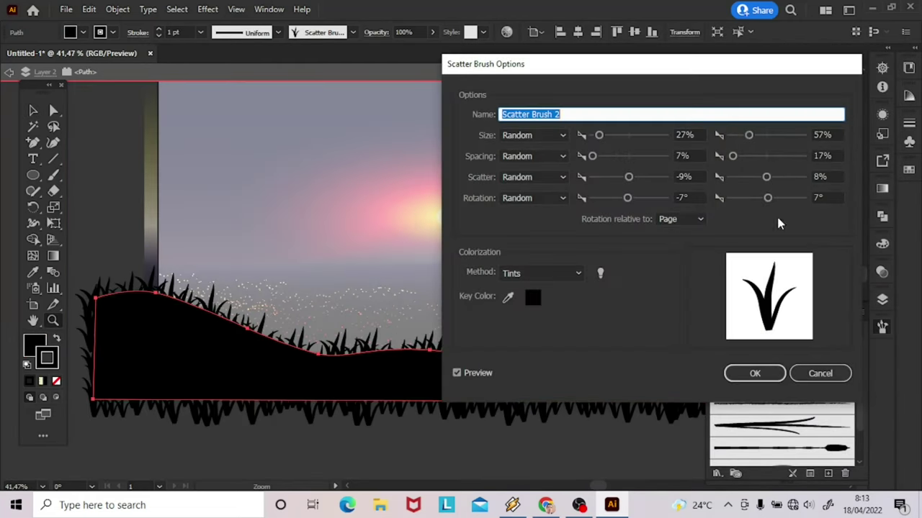
Set the grass scatter brush to Size 13–29%, Spacing 2–4%, with wider random scatter and rotation.
drag(748, 134, 745, 135)
drag(768, 198, 776, 197)
drag(627, 197, 620, 197)
drag(732, 155, 729, 155)
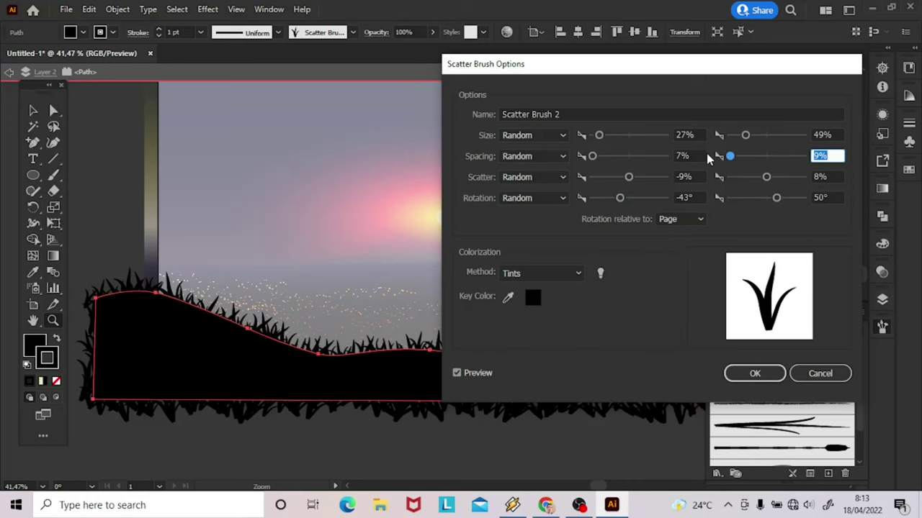
mouse_move(654, 64)
mouse_down()
mouse_move(784, 82)
mouse_move(694, 65)
mouse_up()
drag(785, 136, 776, 137)
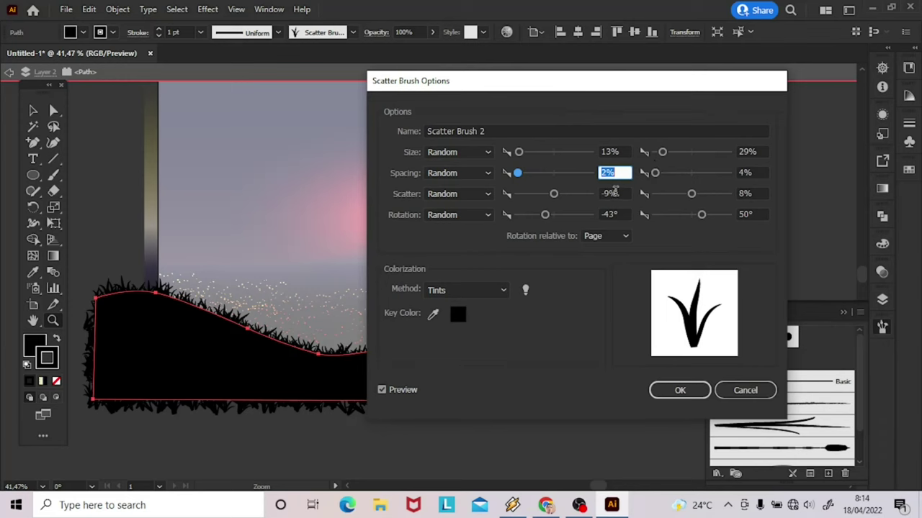
drag(691, 194, 692, 193)
mouse_move(622, 68)
mouse_down()
mouse_move(715, 79)
mouse_move(835, 134)
mouse_up()
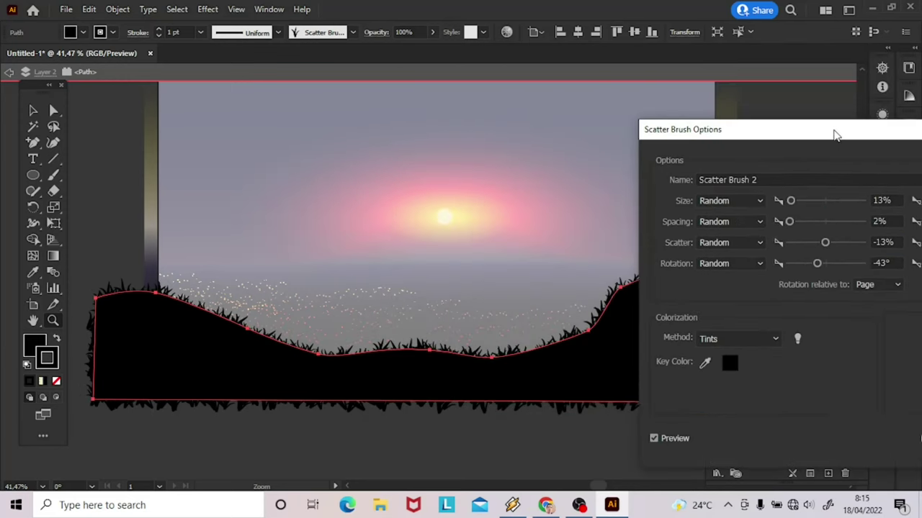
click(748, 379)
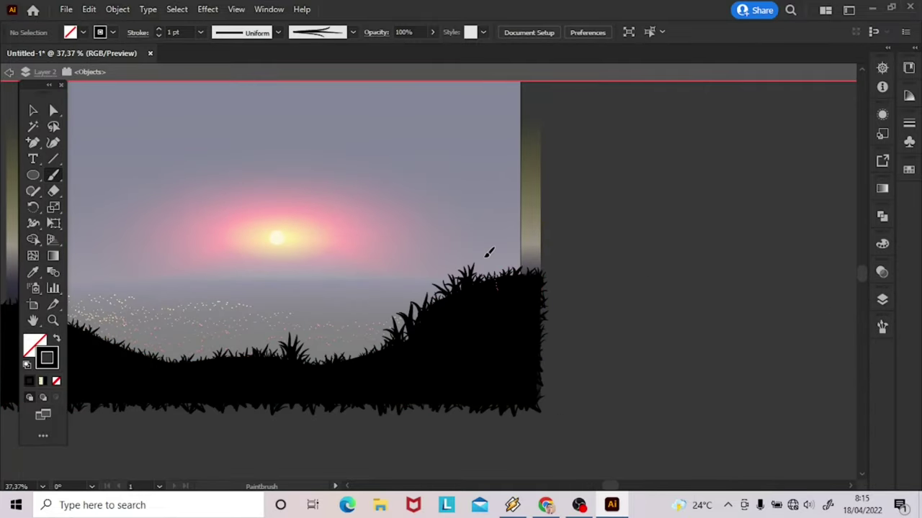
Undo the oversized grass stroke and pick the cattail brush for painting reeds.
scroll(547, 309, left, 5)
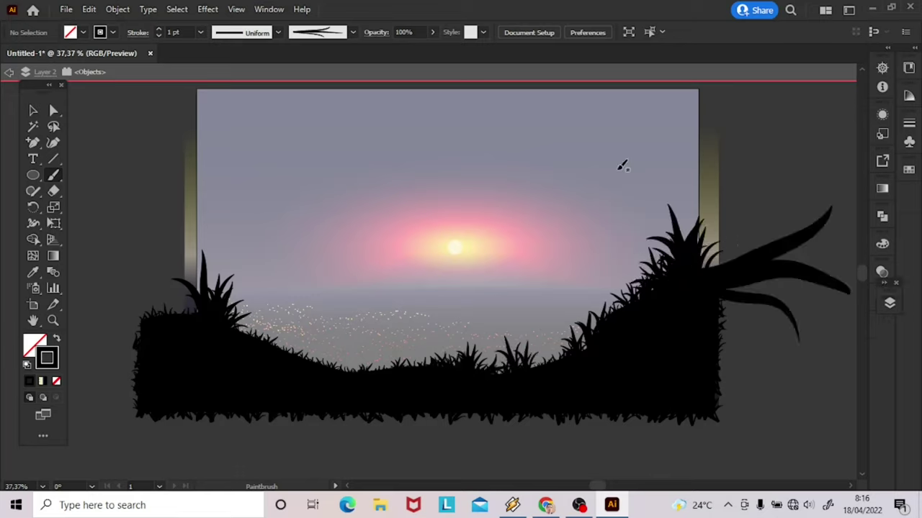
key(ctrl+z)
click(882, 299)
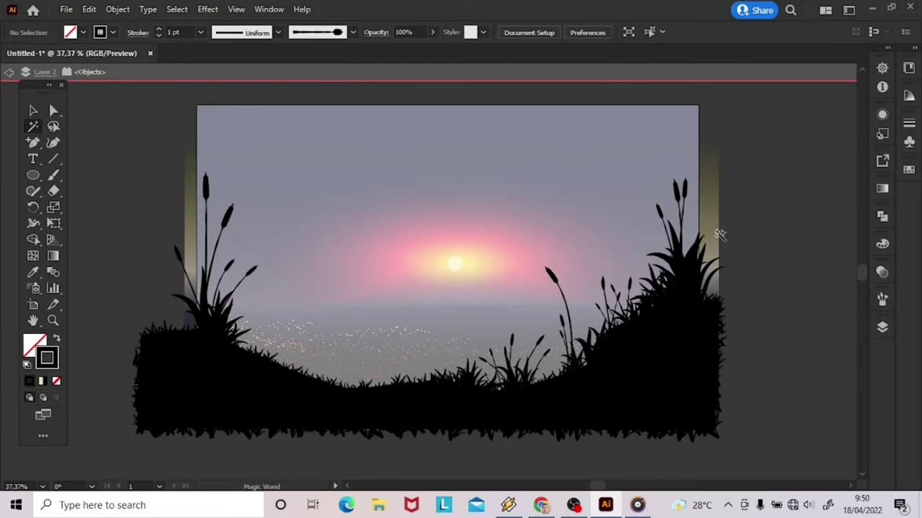
Select the cattail, reed and grass groups and bring up the shape-combining options.
click(33, 113)
click(209, 230)
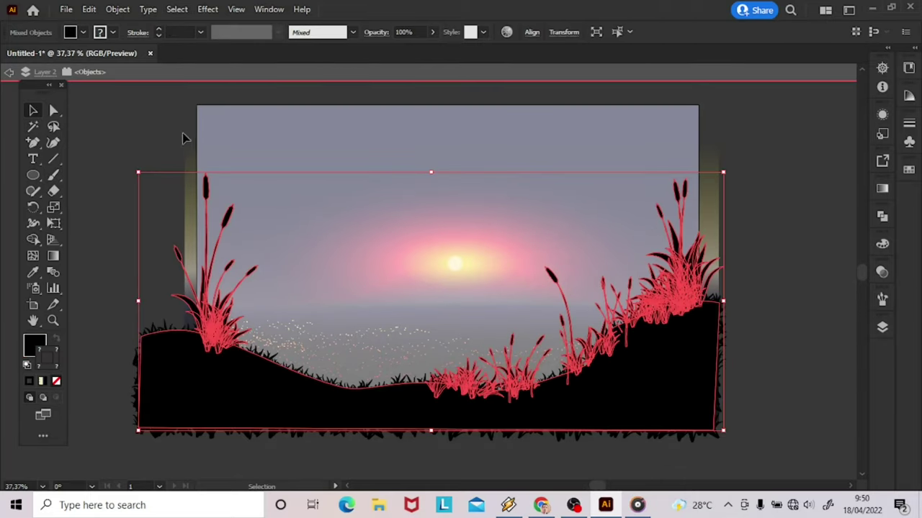
click(360, 411)
shift+click(209, 231)
click(882, 216)
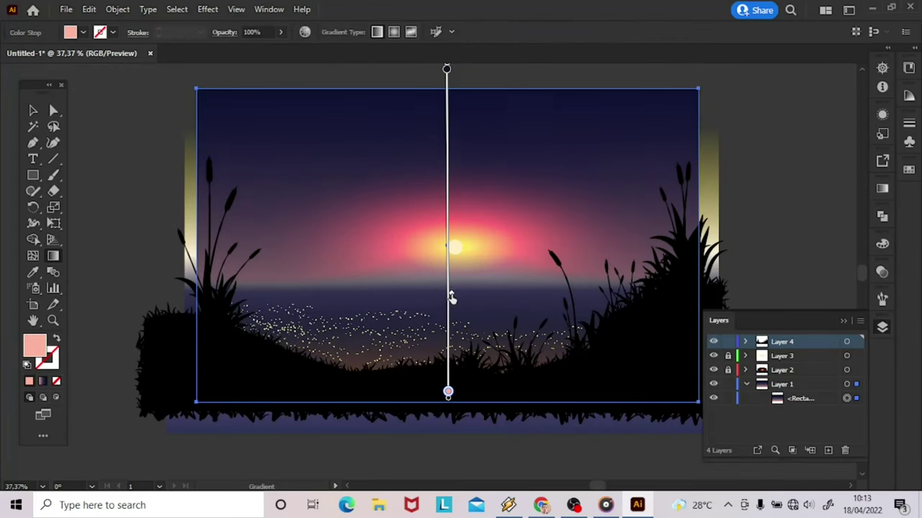
key(v)
click(120, 113)
click(843, 321)
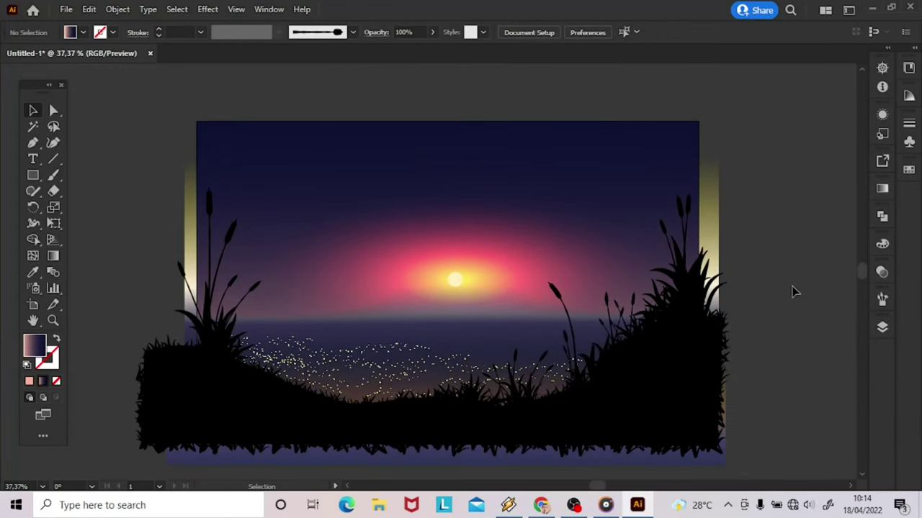
Move the glow gradient's horizon colour stop slightly lower.
click(882, 327)
click(838, 384)
key(g)
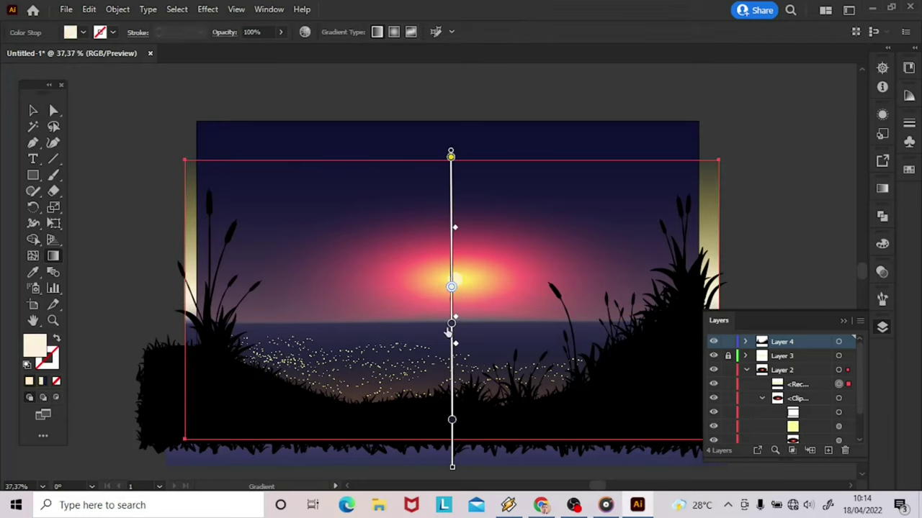
drag(451, 323, 451, 329)
key(v)
click(108, 108)
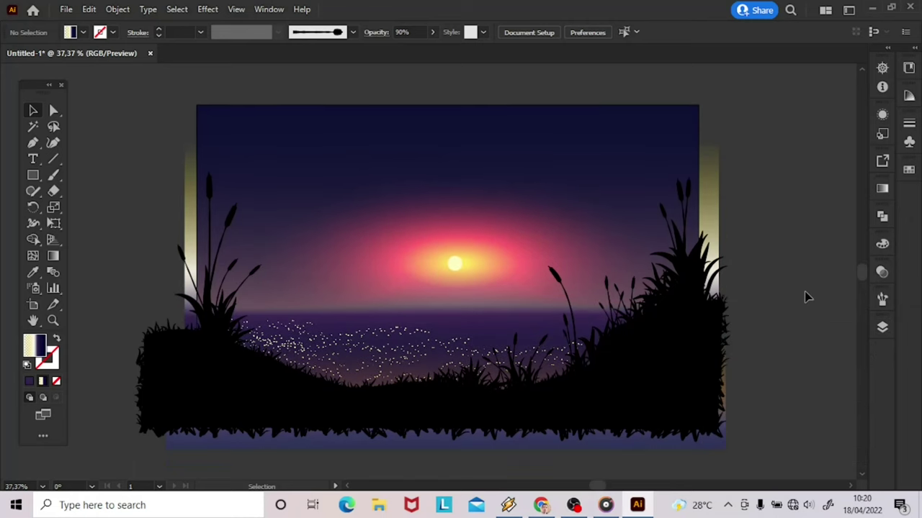
Shift the water sparkle colours toward orange with Recolor Artwork.
click(462, 457)
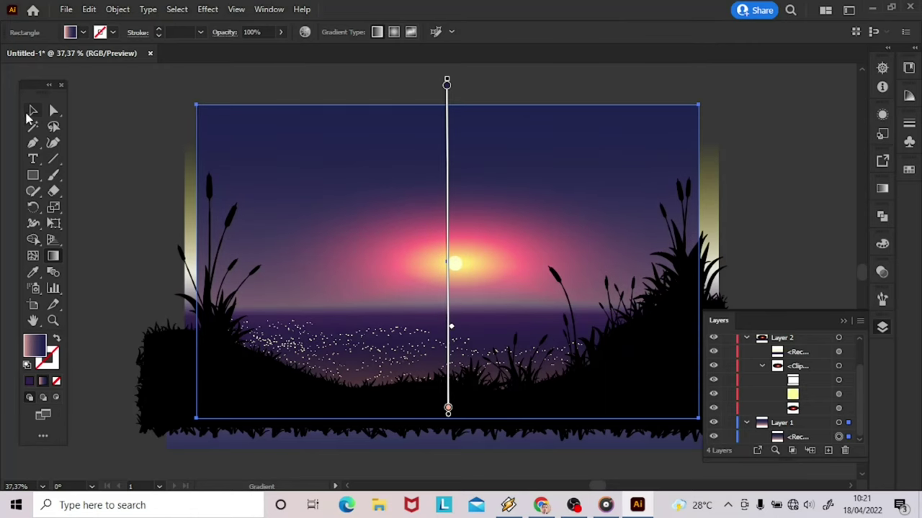
drag(453, 260, 473, 214)
click(791, 185)
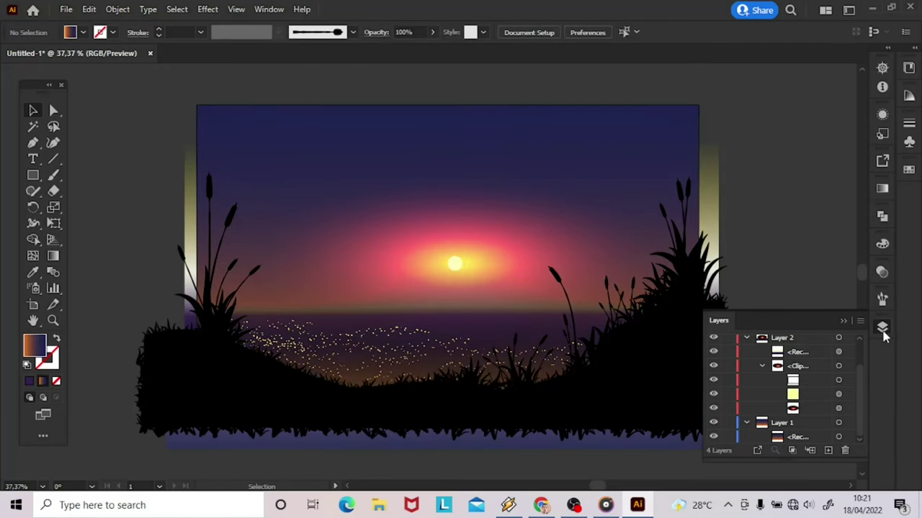
Shift the sky gradient's navy colour stop further along to deepen the sky.
drag(820, 308, 839, 309)
double_click(839, 308)
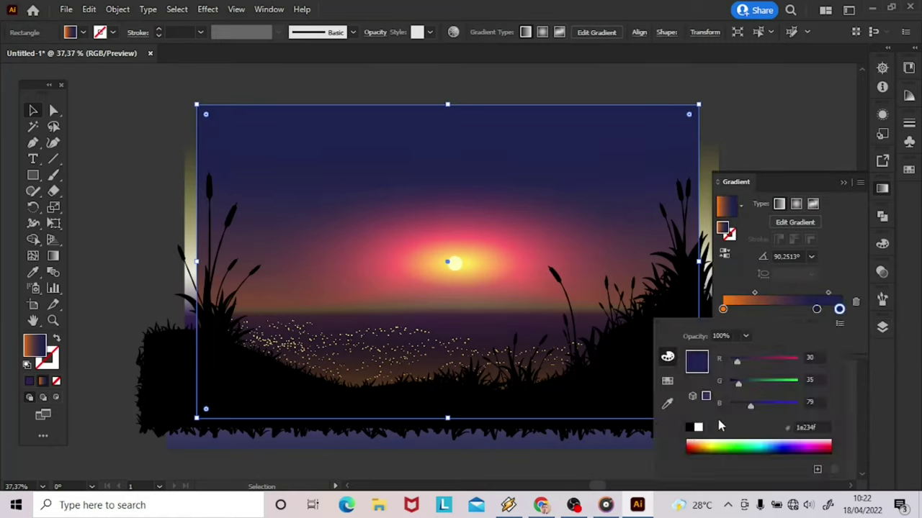
key(Escape)
click(843, 182)
key(g)
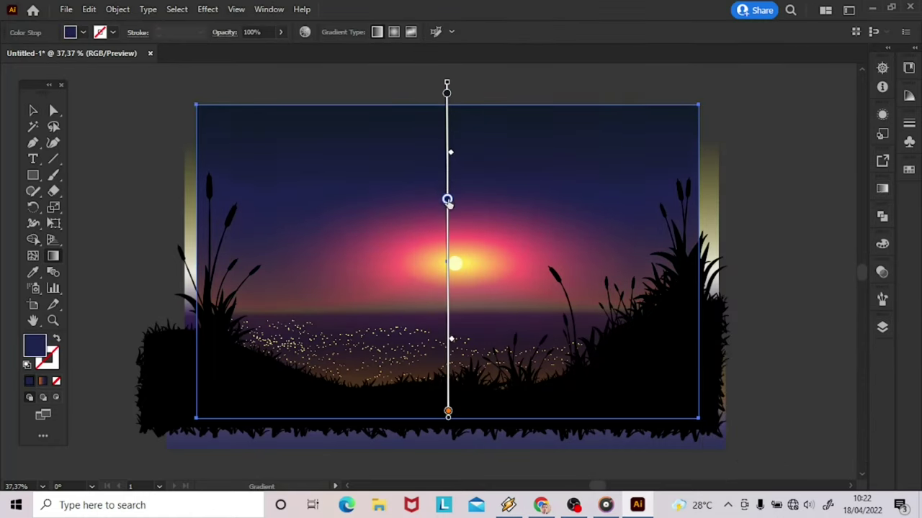
key(v)
click(119, 103)
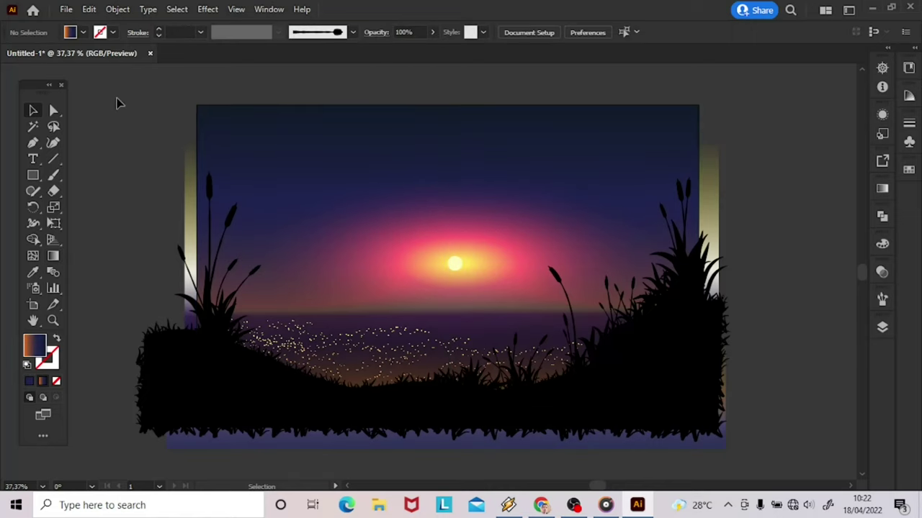
scroll(829, 377, up, 2)
scroll(784, 373, down, 1)
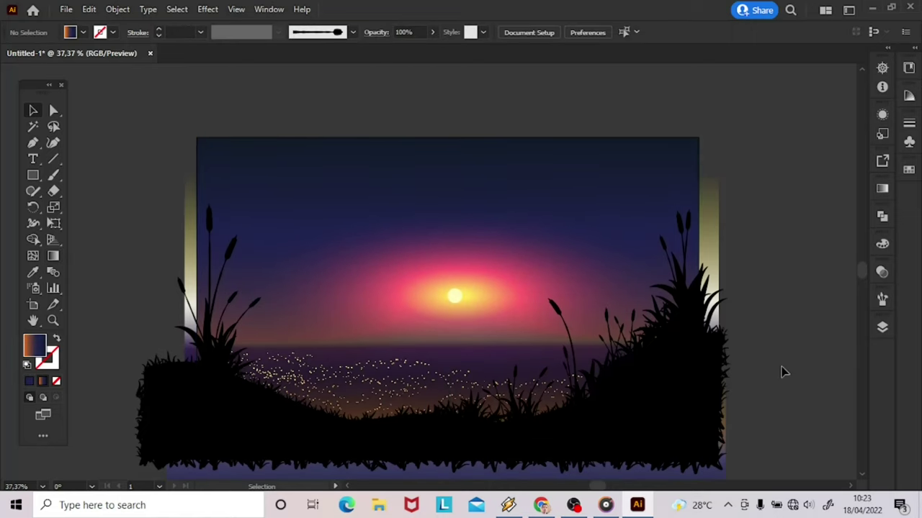
Draw the tree's trunk and branch outlines with the Pen tool beside the artboard.
click(883, 327)
click(882, 327)
scroll(720, 288, right, 4)
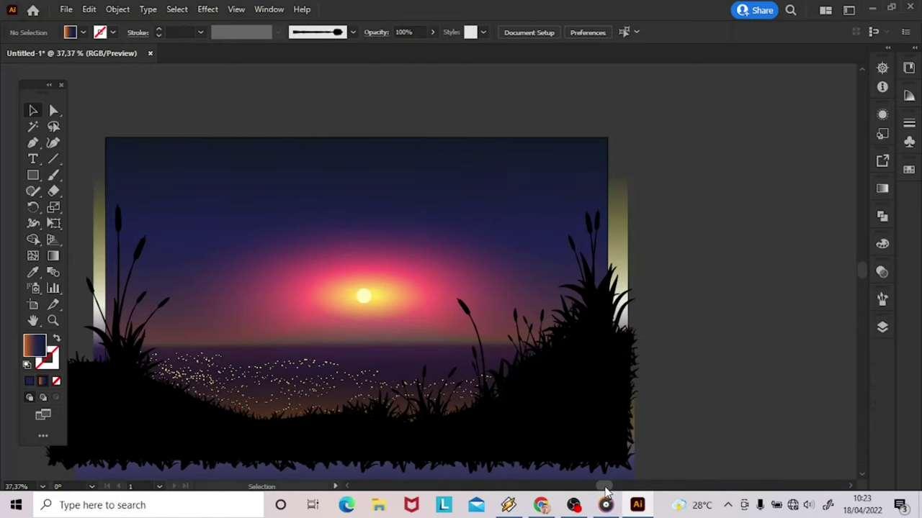
key(p)
scroll(691, 324, down, 2)
click(610, 440)
drag(620, 396, 617, 356)
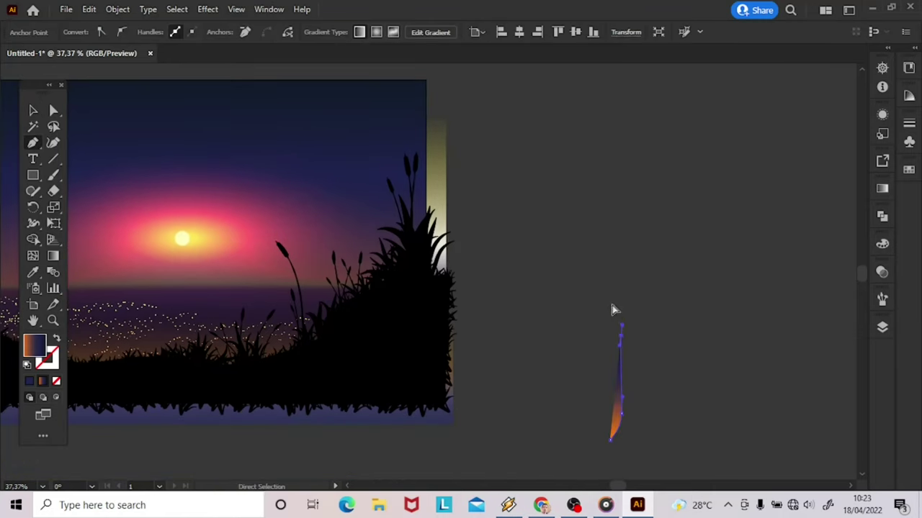
drag(609, 291, 577, 156)
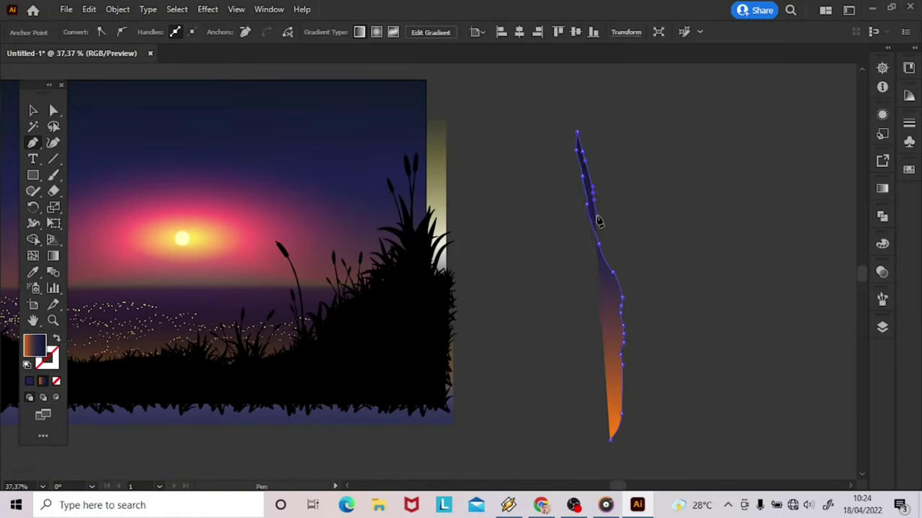
drag(656, 358, 645, 176)
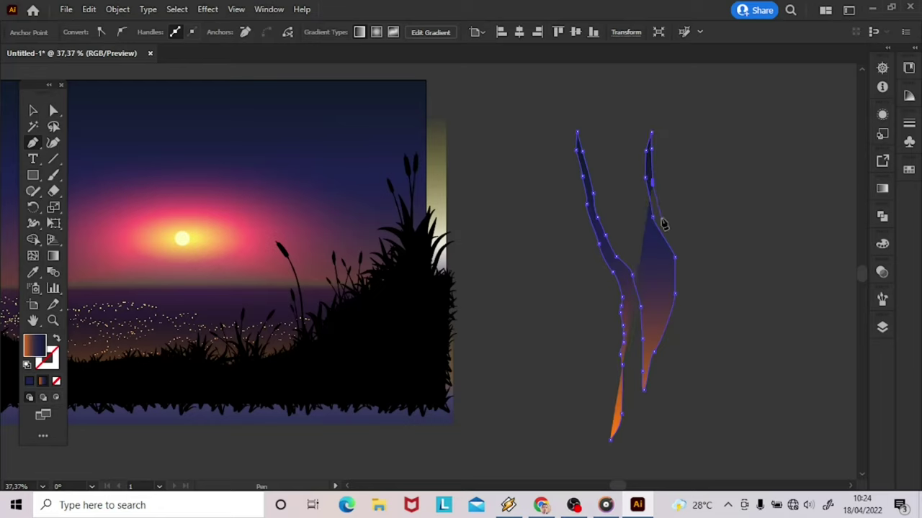
drag(662, 220, 704, 267)
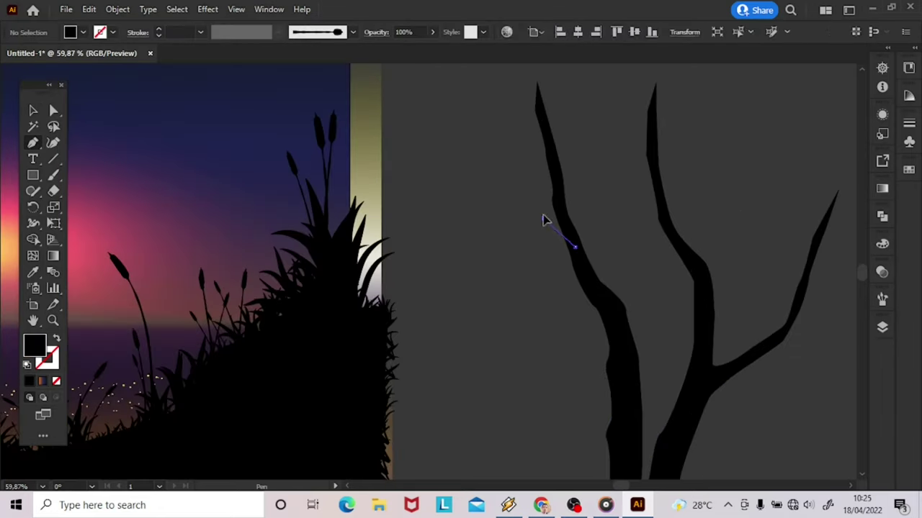
drag(545, 220, 547, 240)
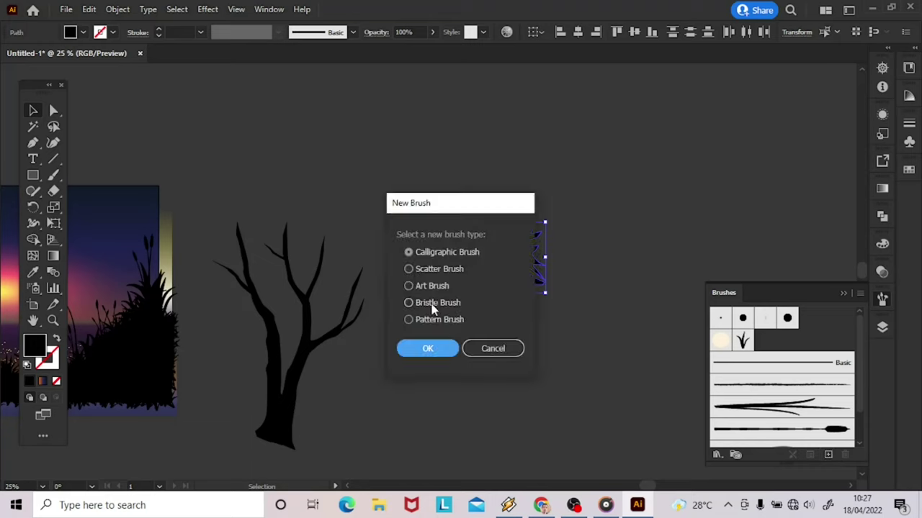
Set the leaf scatter brush to random size, rotation and scatter.
click(491, 167)
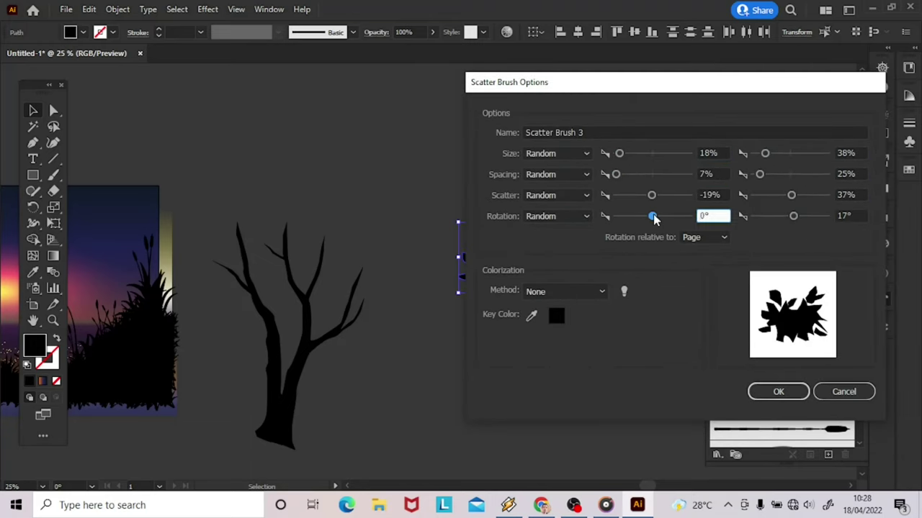
text(-40)
key(Return)
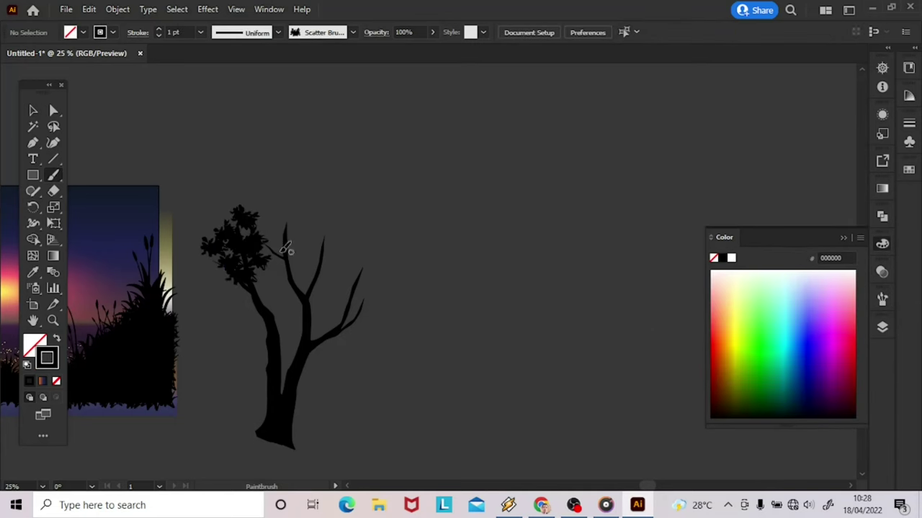
drag(641, 216, 629, 216)
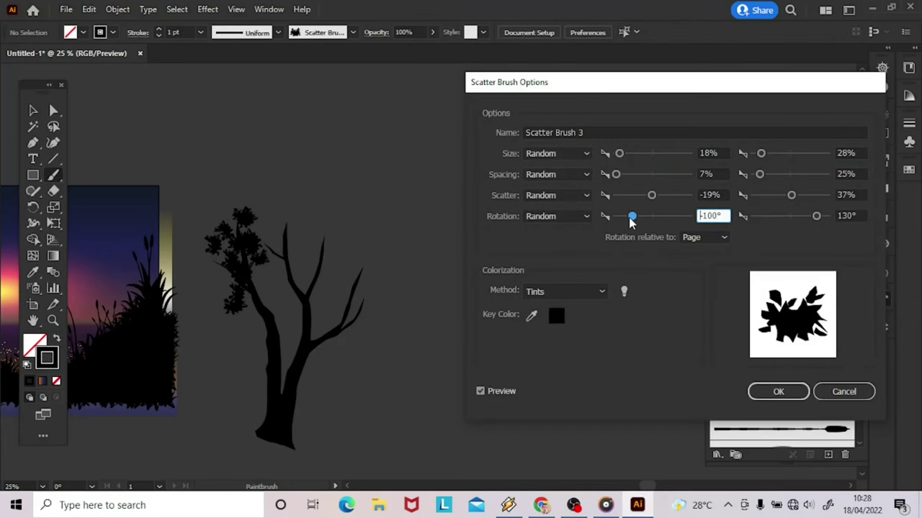
drag(816, 216, 798, 216)
click(632, 216)
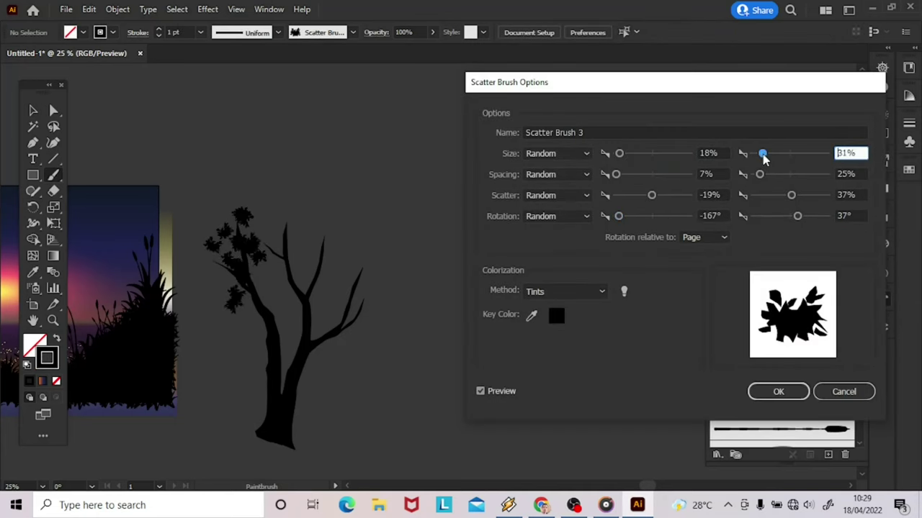
click(718, 195)
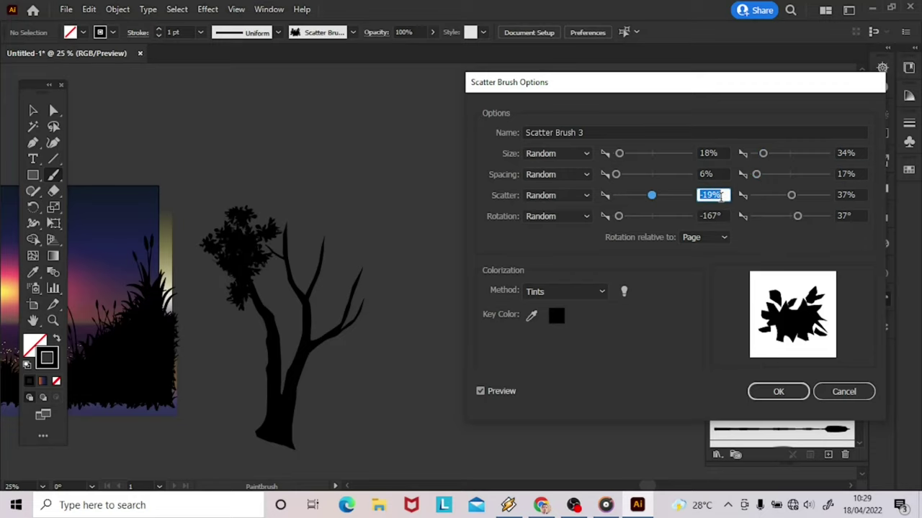
key(Return)
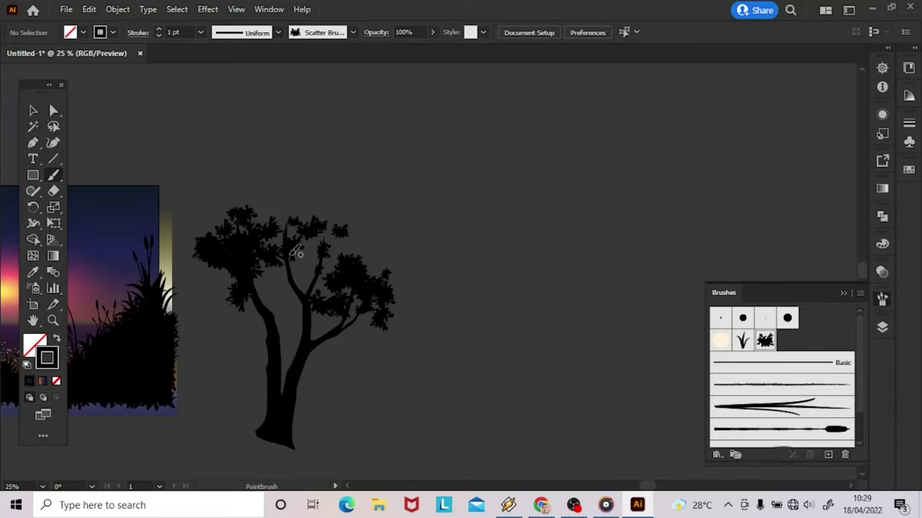
Paint leaves across the tree's crown and select the whole tree with its trunk.
drag(273, 195, 400, 259)
drag(234, 275, 400, 277)
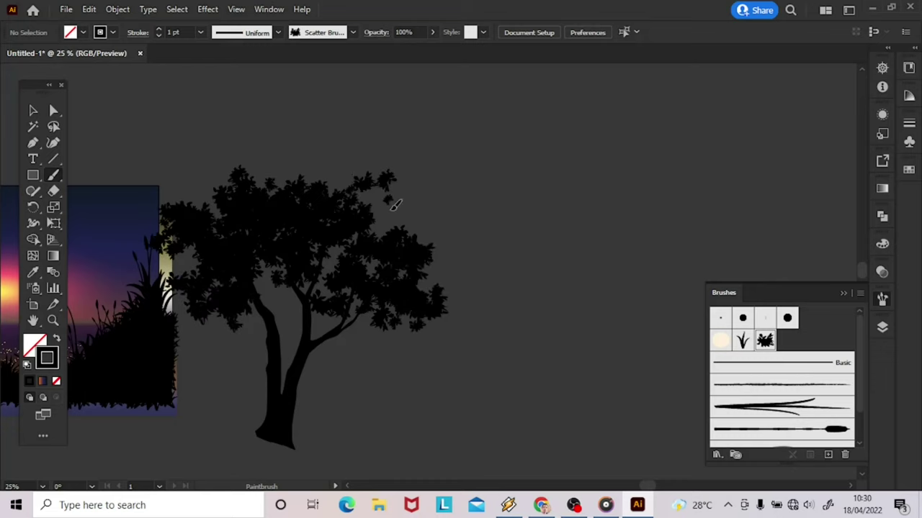
key(v)
click(345, 231)
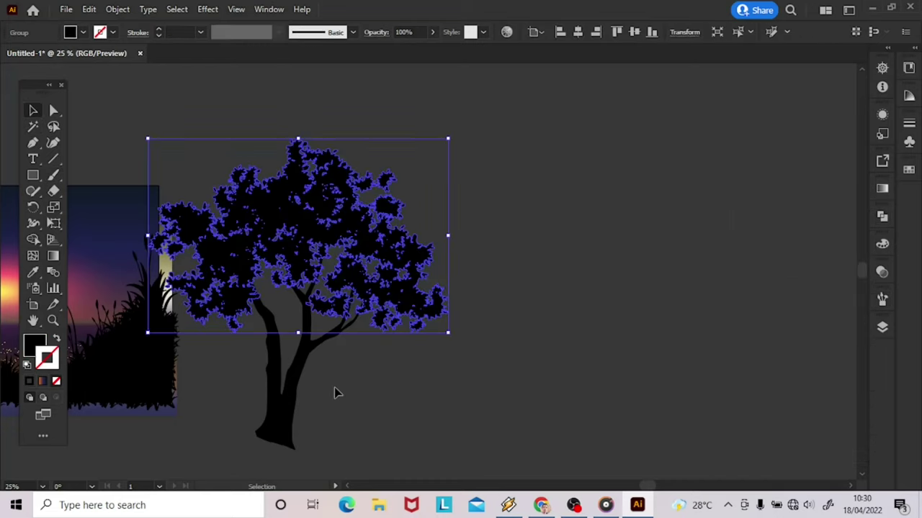
drag(335, 390, 357, 414)
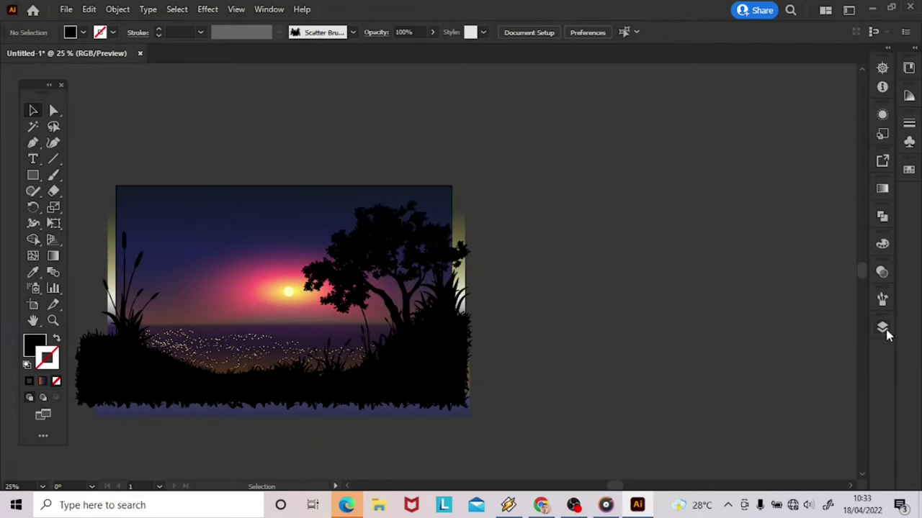
click(882, 328)
click(838, 422)
Shrink the glow ellipse tighter around the sun.
drag(443, 223, 411, 239)
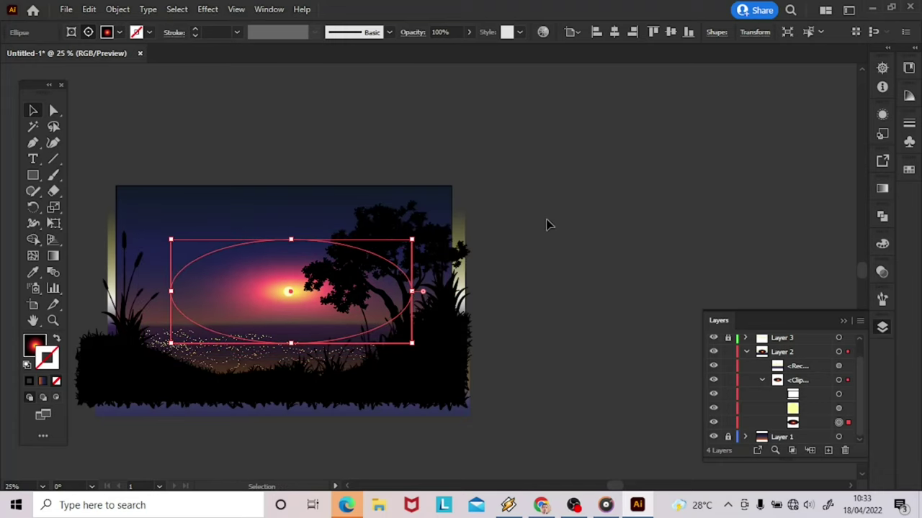
click(593, 249)
click(882, 272)
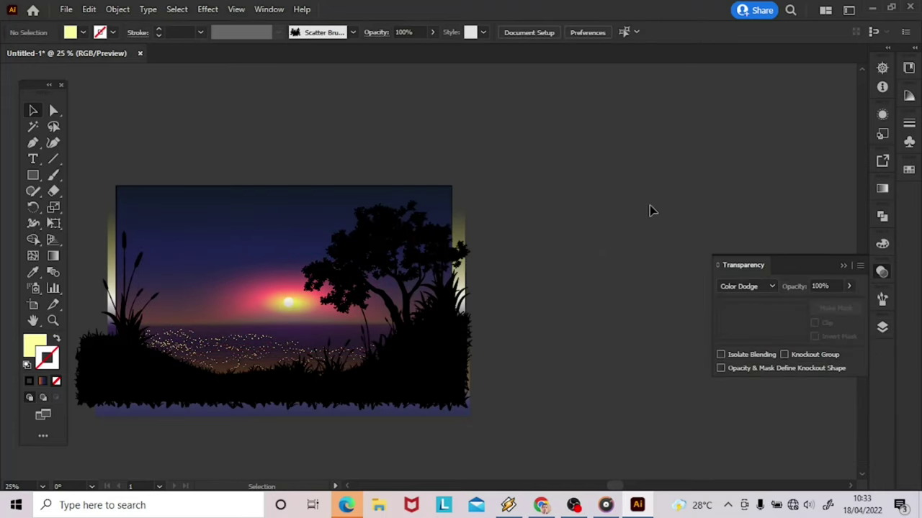
key(z)
drag(609, 327, 401, 295)
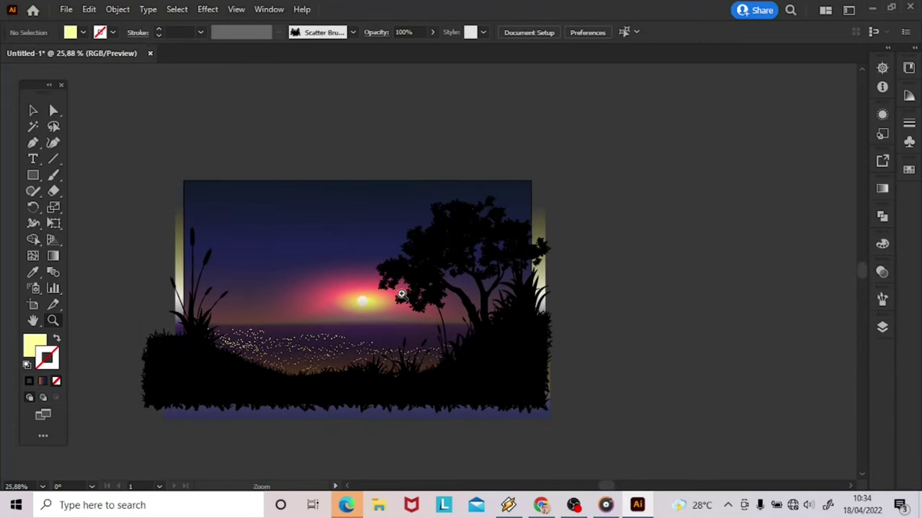
Inspect the Layer 2 clip group and Layer 3 sparkle dots in the Layers panel.
click(882, 327)
key(v)
click(744, 370)
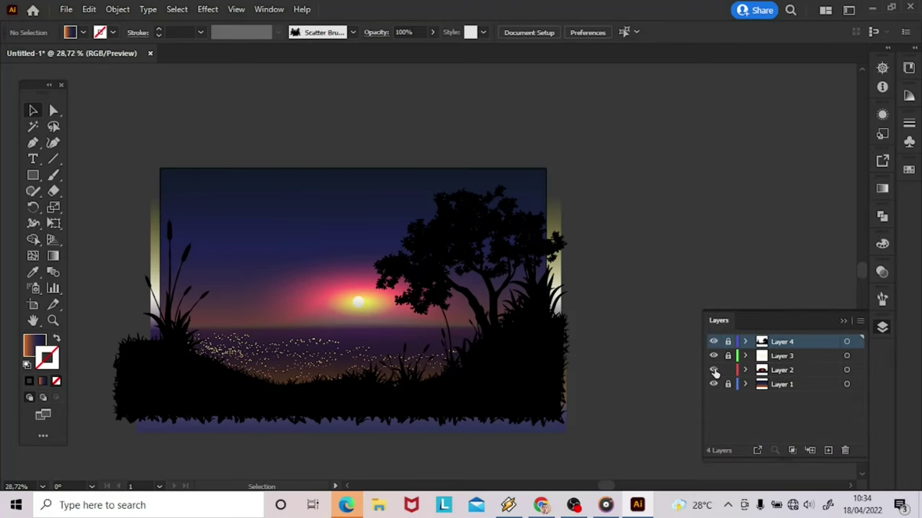
click(744, 370)
click(846, 383)
click(697, 250)
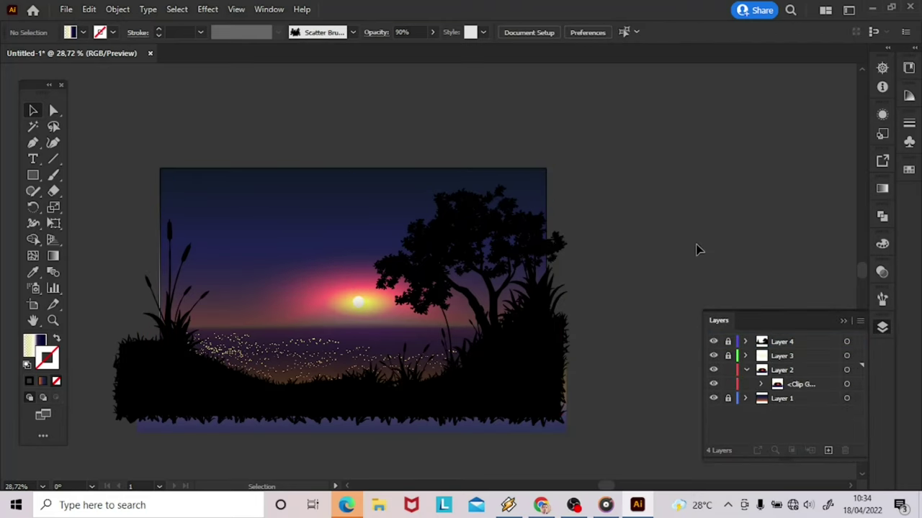
click(760, 383)
scroll(348, 329, up, 5)
scroll(348, 329, down, 4)
scroll(792, 403, down, 2)
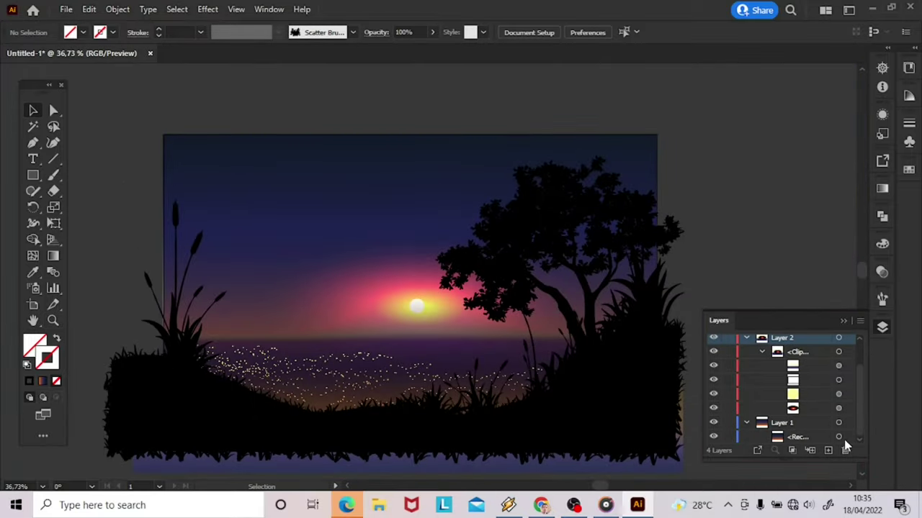
scroll(792, 389, up, 3)
click(846, 355)
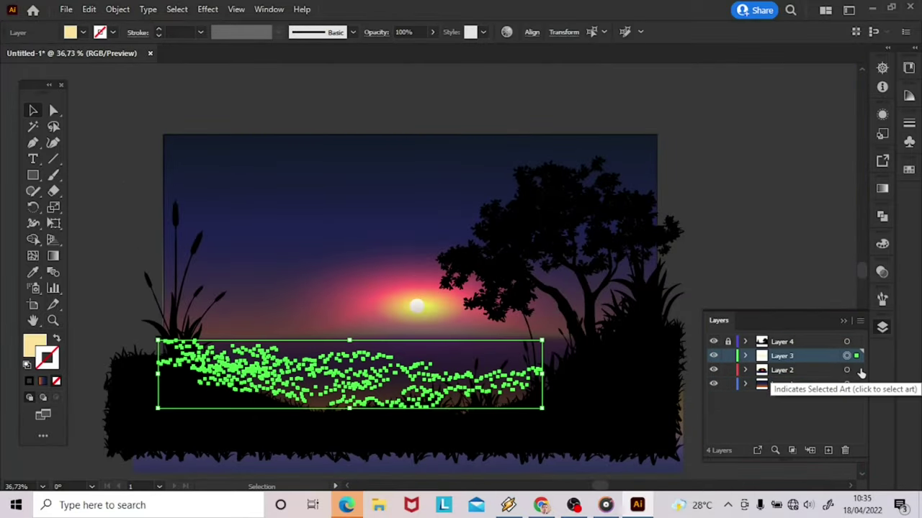
click(787, 274)
Draw a 1280 × 800 px rectangle and clip all artwork to it.
key(m)
click(317, 228)
text(1280)
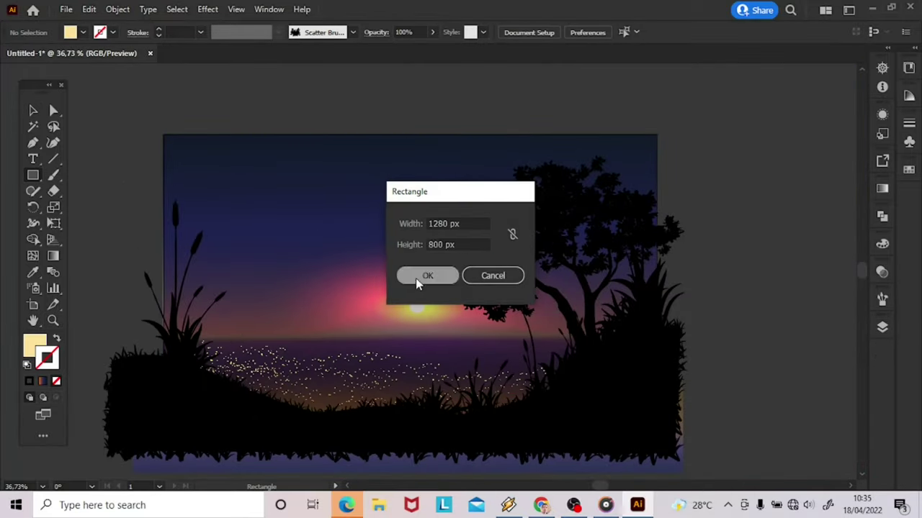
click(424, 276)
key(ctrl+a)
key(ctrl+7)
key(ctrl+shift+a)
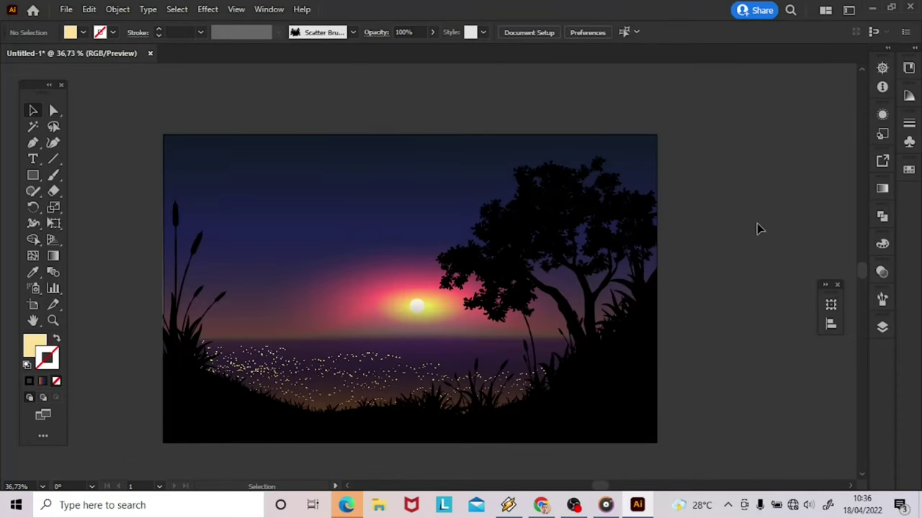
Widen the sparkle dot brush's scatter so star dots spread across the sky.
click(28, 381)
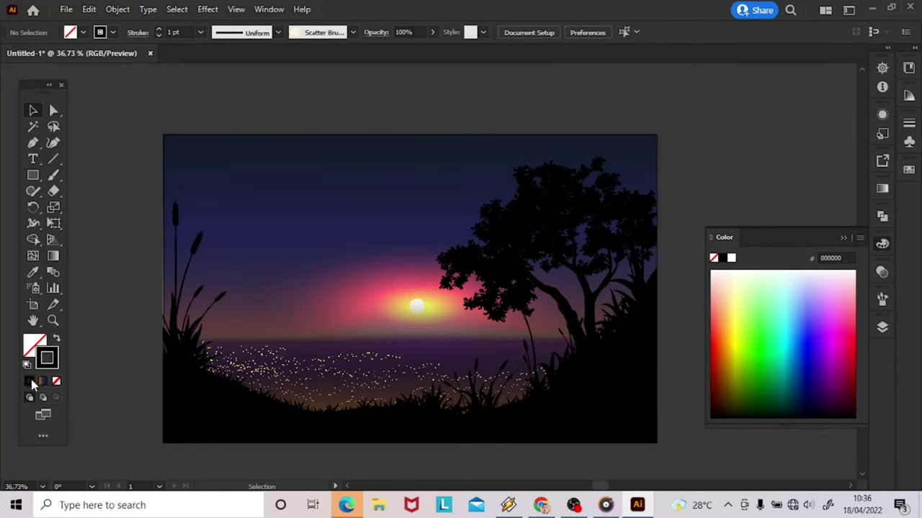
click(860, 242)
click(723, 153)
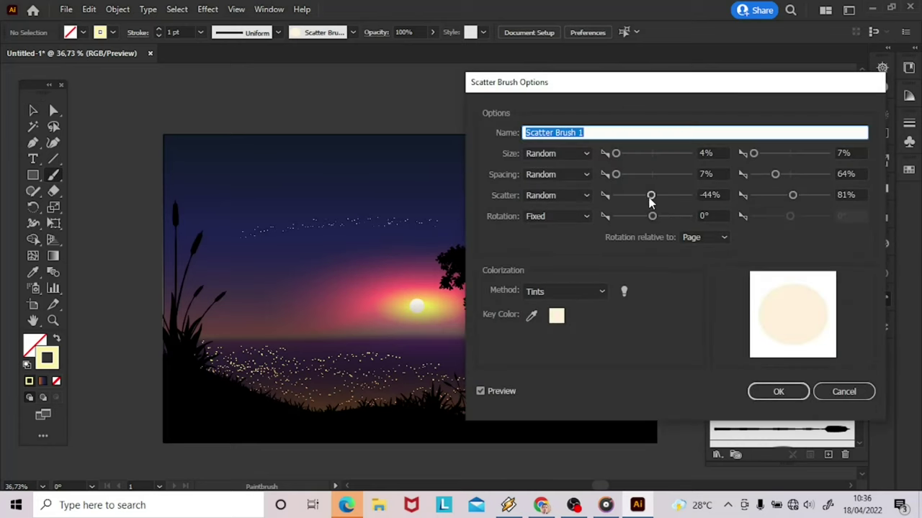
drag(792, 195, 810, 200)
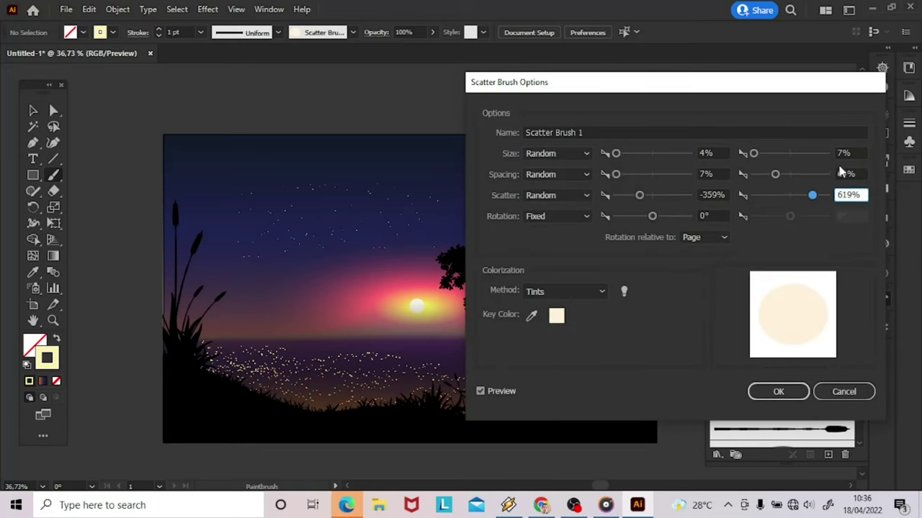
key(Return)
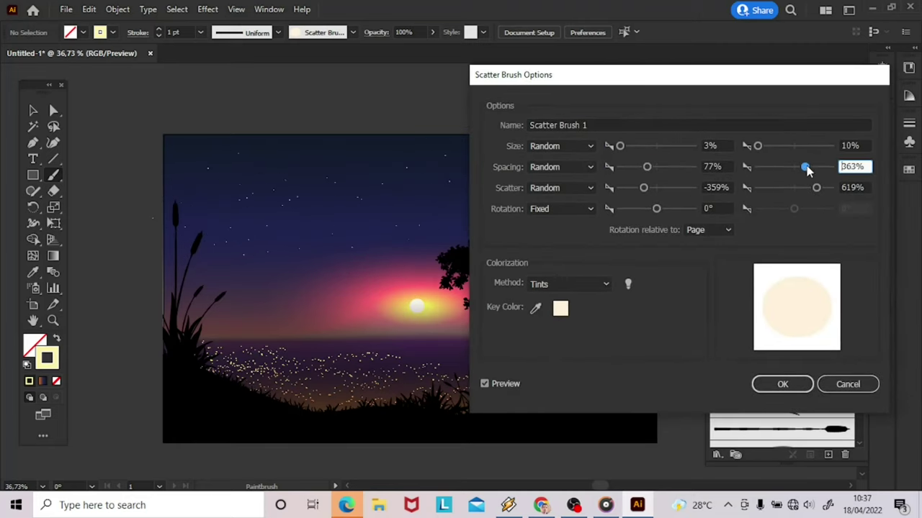
click(783, 384)
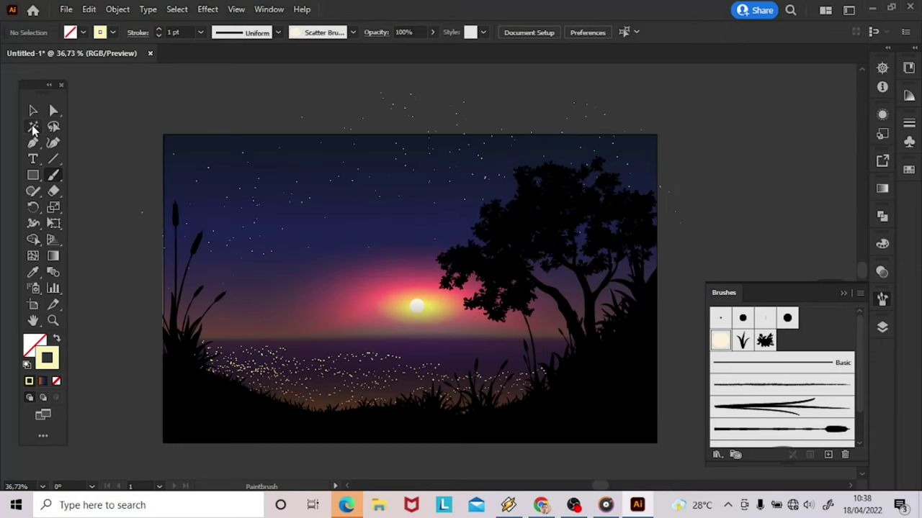
Select all the star dots in the sky with the Magic Wand.
click(33, 127)
click(882, 271)
click(747, 286)
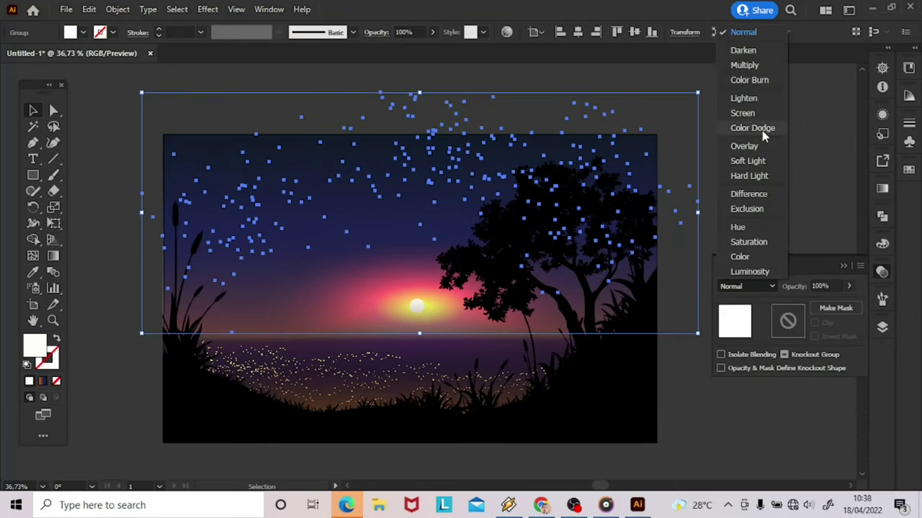
click(753, 128)
click(432, 132)
click(844, 265)
key(ctrl+a)
Recolour the selected stars to pale blue #dbe8fc.
click(506, 32)
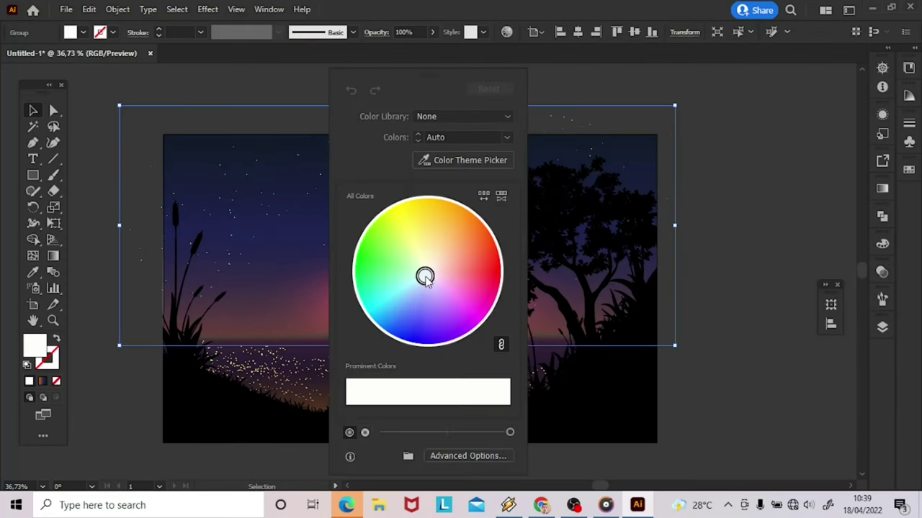
click(731, 191)
double_click(35, 346)
click(586, 139)
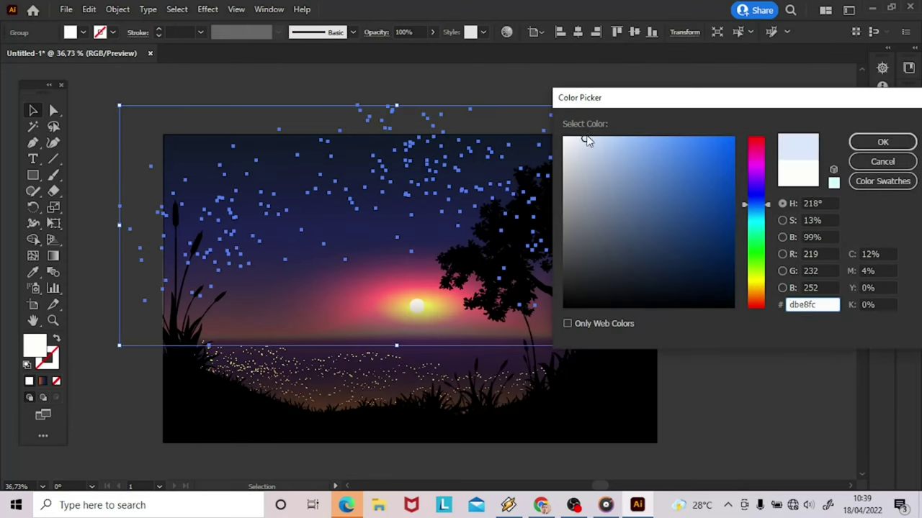
key(Return)
scroll(759, 208, up, 2)
scroll(717, 372, down, 1)
scroll(718, 372, right, 2)
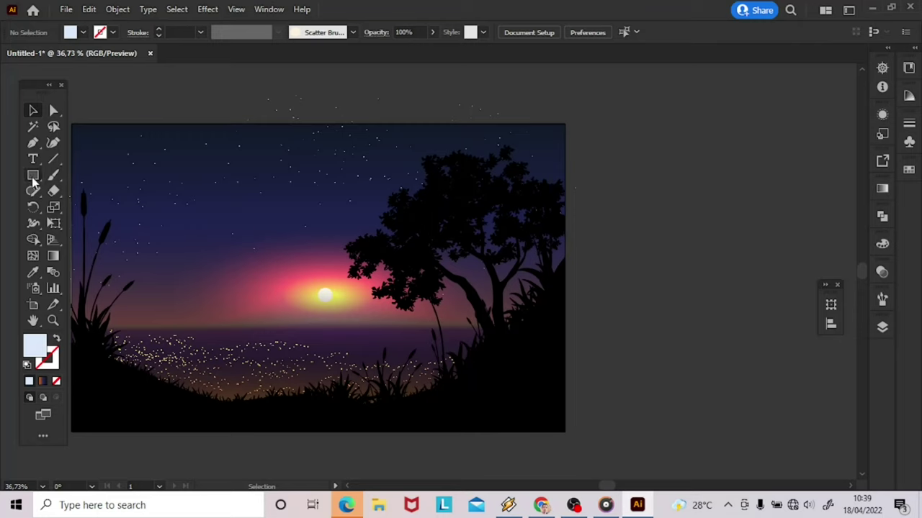
Draw a light-blue circle and an offset copy with a dark-blue-to-orange radial gradient.
drag(585, 160, 744, 317)
key(v)
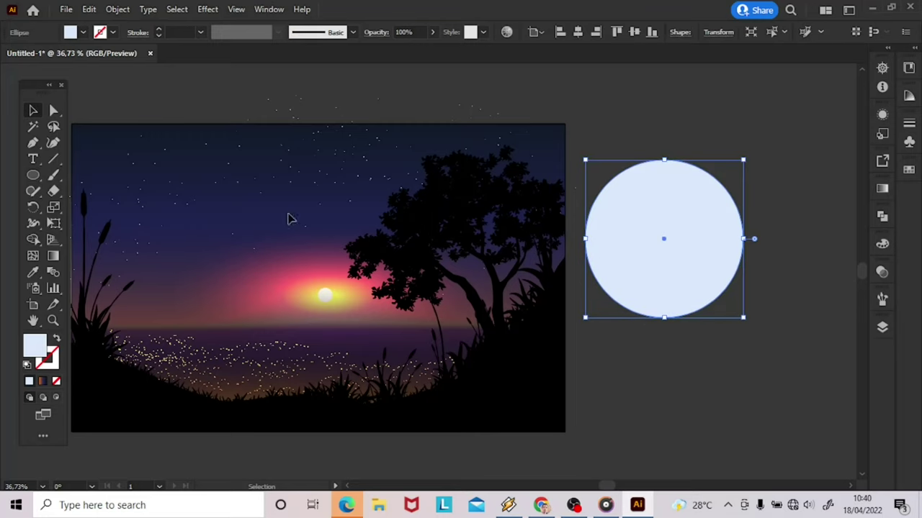
click(882, 188)
drag(821, 308, 830, 308)
click(796, 202)
click(856, 180)
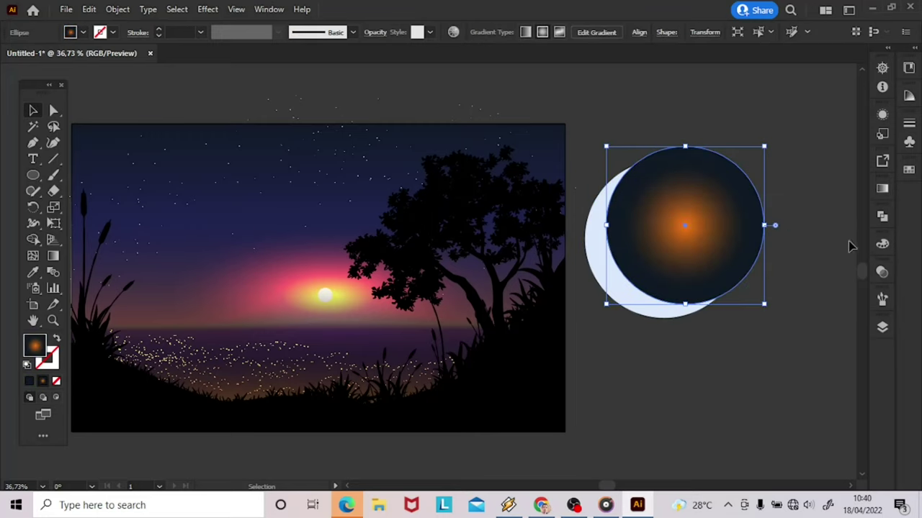
Adjust the gradient to a dark centre with orange edges and align it with the pale circle.
key(g)
drag(737, 223, 769, 224)
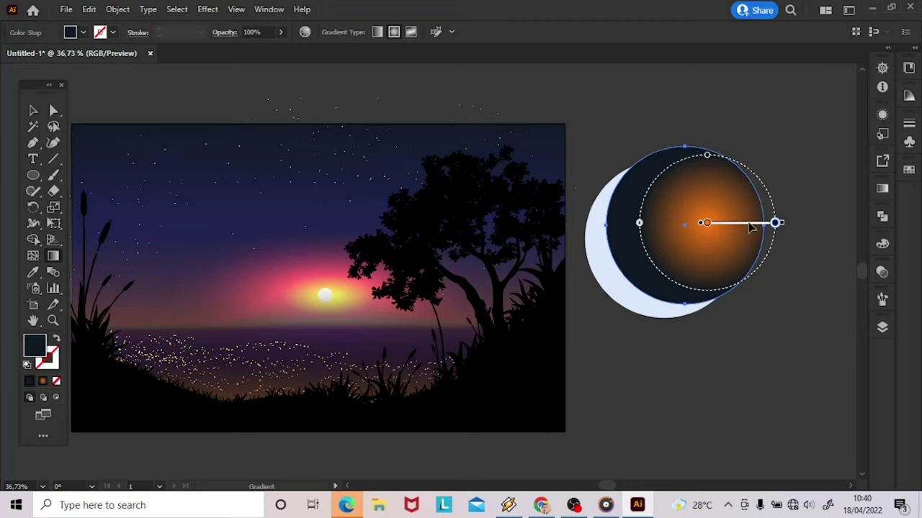
key(v)
click(882, 187)
mouse_move(792, 308)
mouse_down()
mouse_move(770, 310)
mouse_move(827, 294)
mouse_up()
click(532, 31)
Mask the pale circle with the gradient circle and move the moon left of the sun.
click(882, 272)
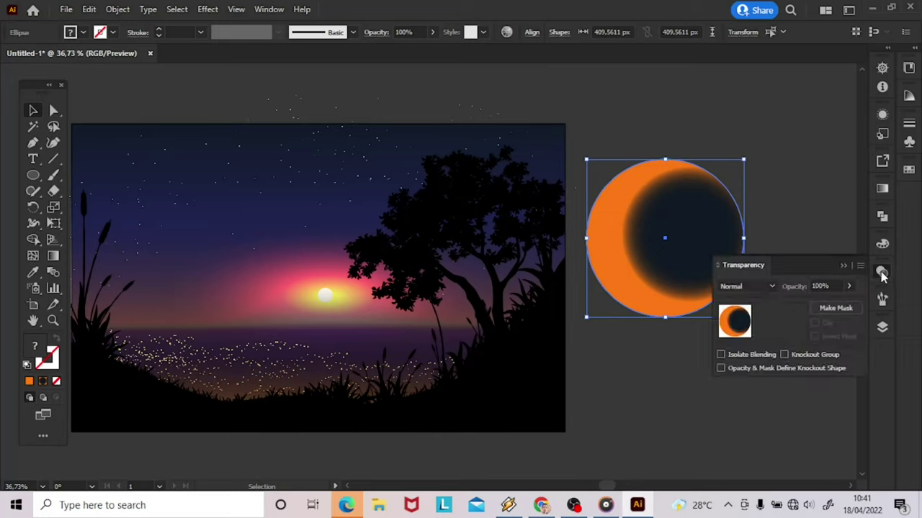
click(835, 308)
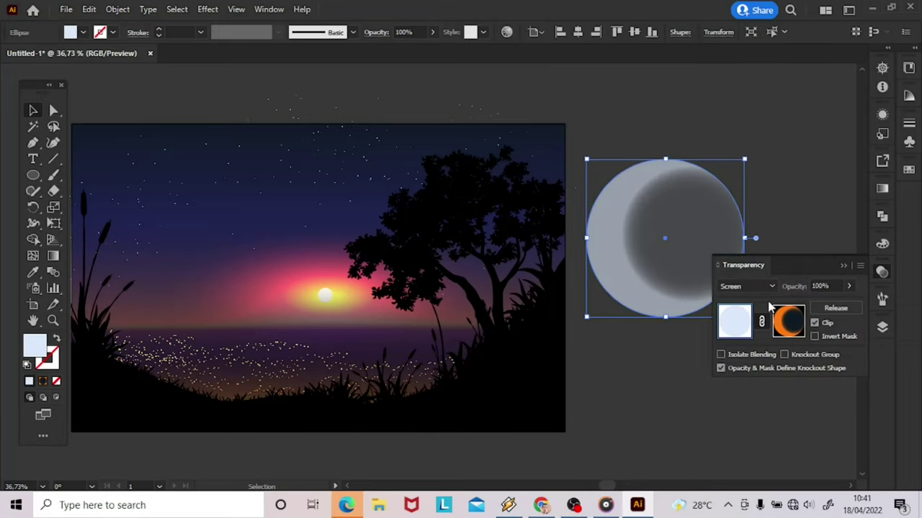
click(789, 322)
key(ctrl+F9)
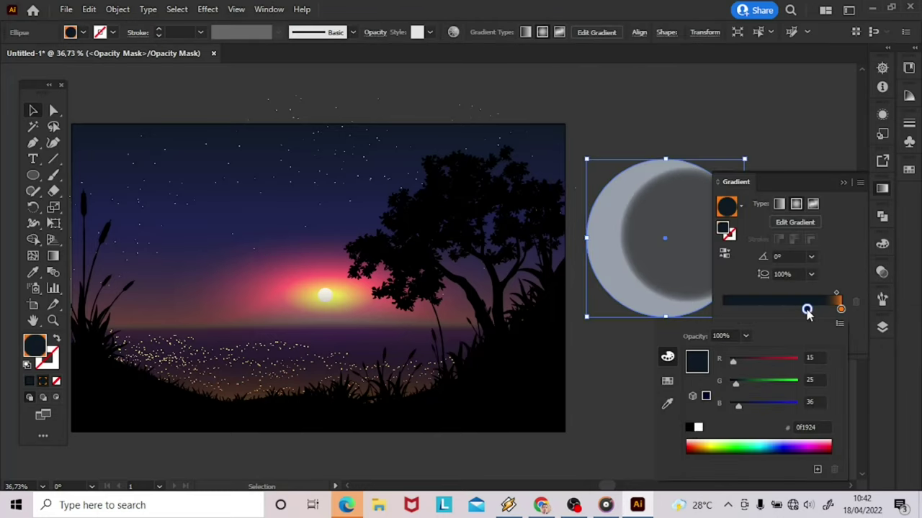
click(882, 272)
click(734, 319)
drag(663, 159, 247, 157)
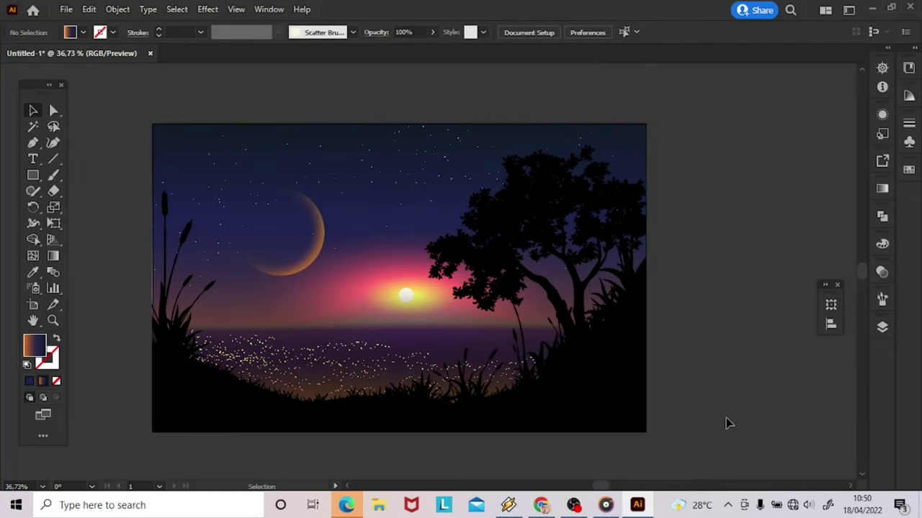
On Layer 5, draw a closed mountain ridge outline along the horizon with the Pen tool.
click(882, 327)
click(782, 384)
key(p)
click(139, 301)
click(220, 311)
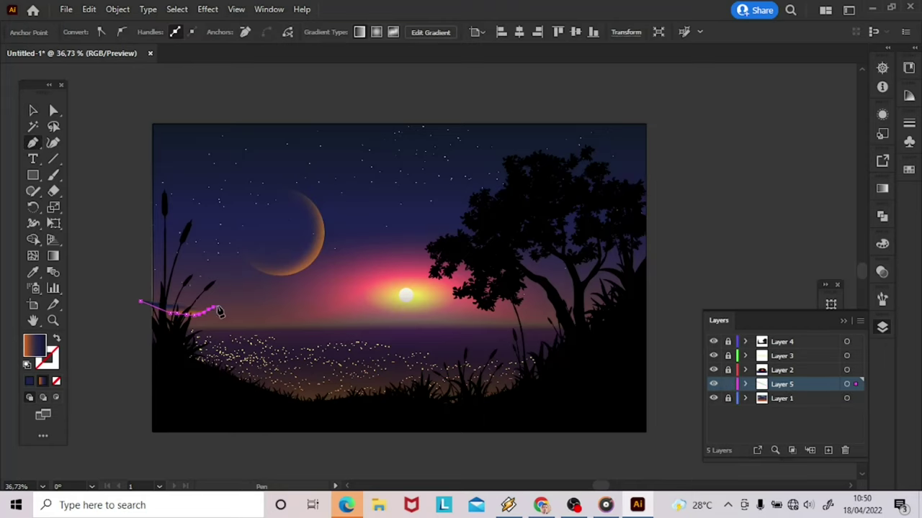
click(663, 303)
click(664, 380)
click(122, 380)
Recolour the mountain's gradient and adjust ridge anchor points with Direct Selection.
click(139, 301)
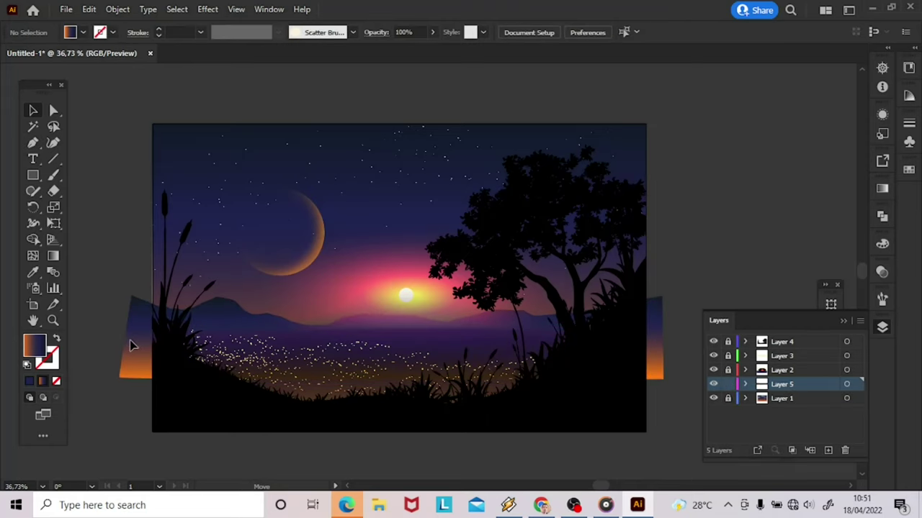
key(v)
click(506, 31)
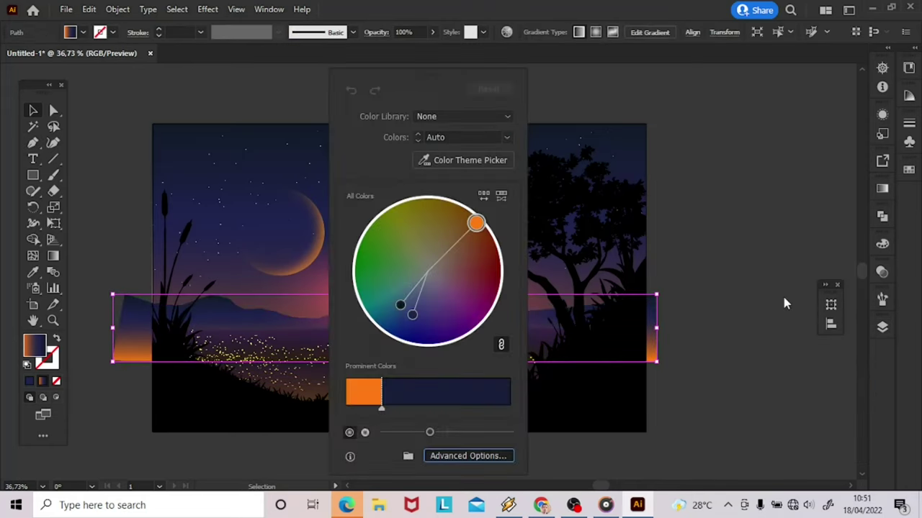
click(456, 448)
key(Return)
key(a)
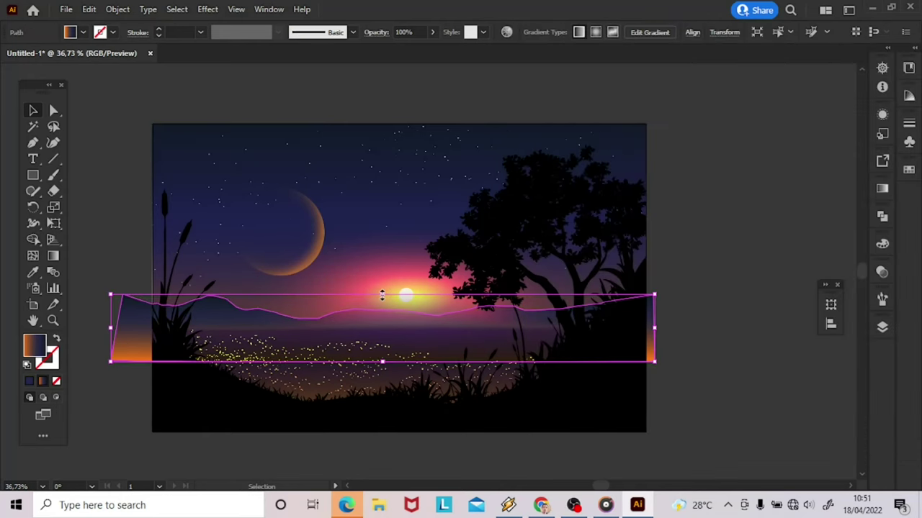
scroll(461, 324, up, 3)
click(479, 322)
click(512, 325)
Send the mountains behind the tree and grass and frame them to the artboard.
scroll(432, 327, down, 5)
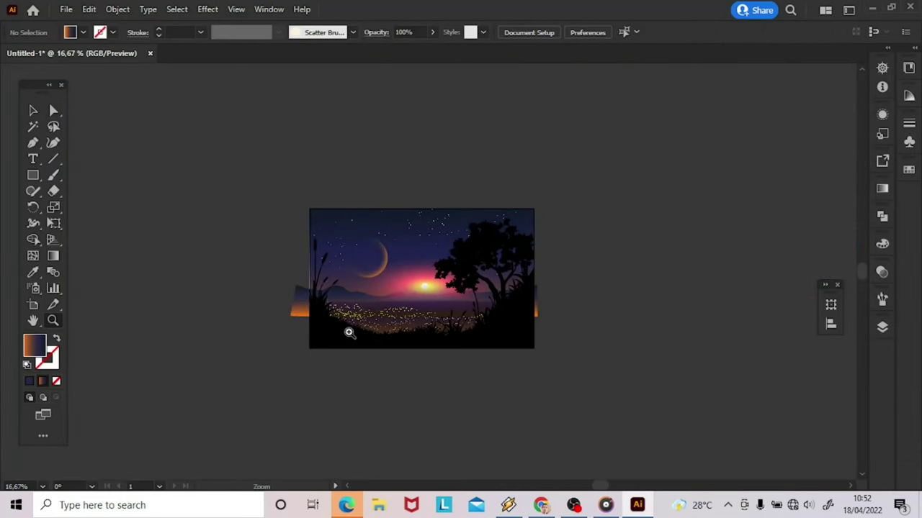
scroll(350, 329, up, 3)
key(v)
click(223, 342)
key(ctrl+shift+bracketleft)
click(769, 425)
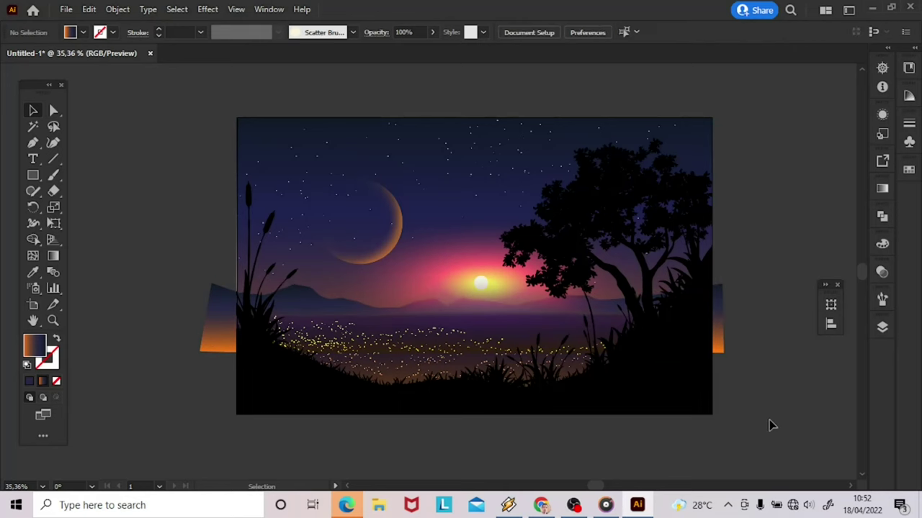
click(882, 327)
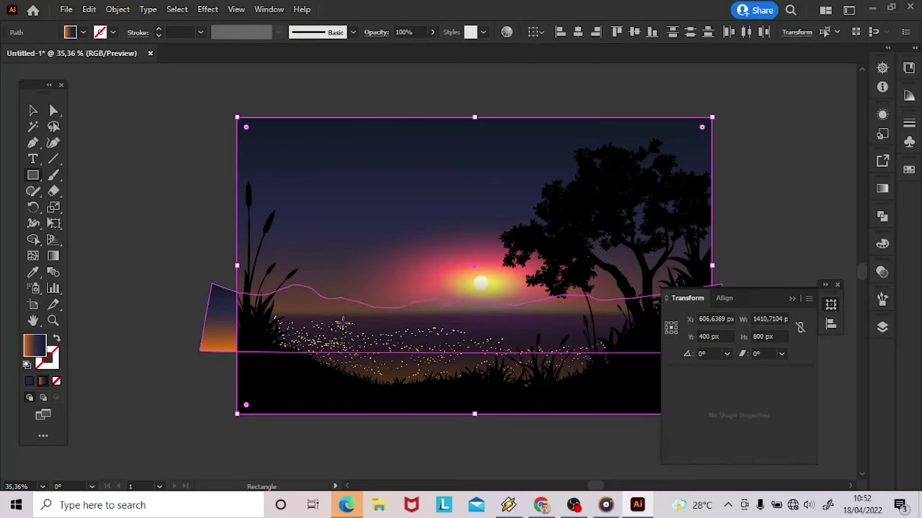
Select the Layer 3 lights on the water for pink recolouring.
click(795, 385)
click(846, 356)
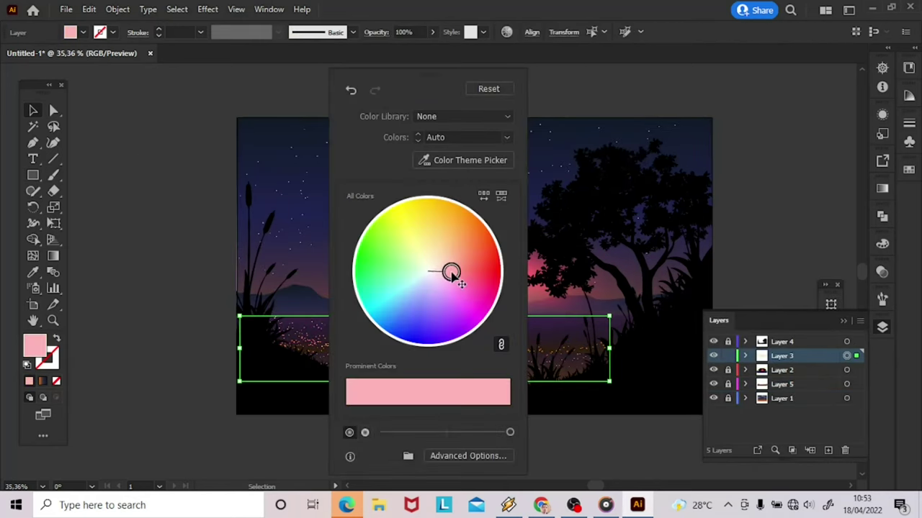
click(846, 356)
click(779, 283)
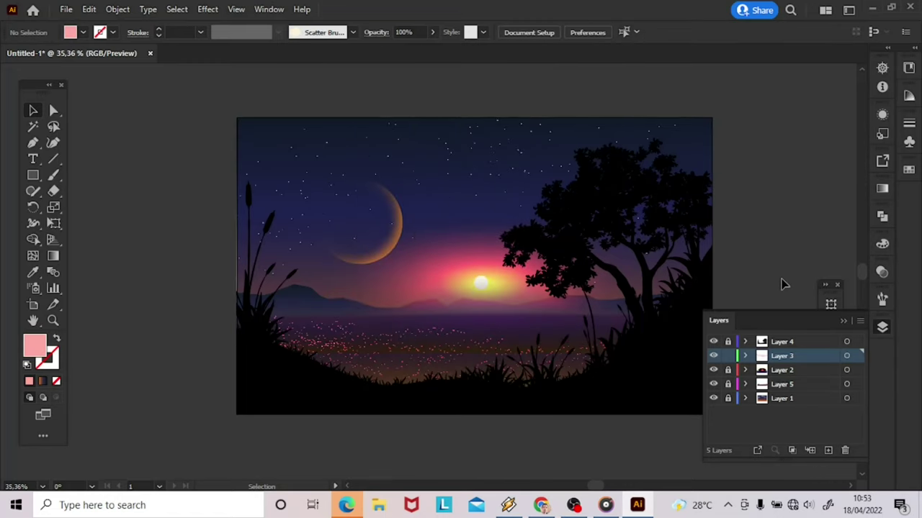
click(846, 355)
right_click(305, 122)
click(360, 227)
click(353, 344)
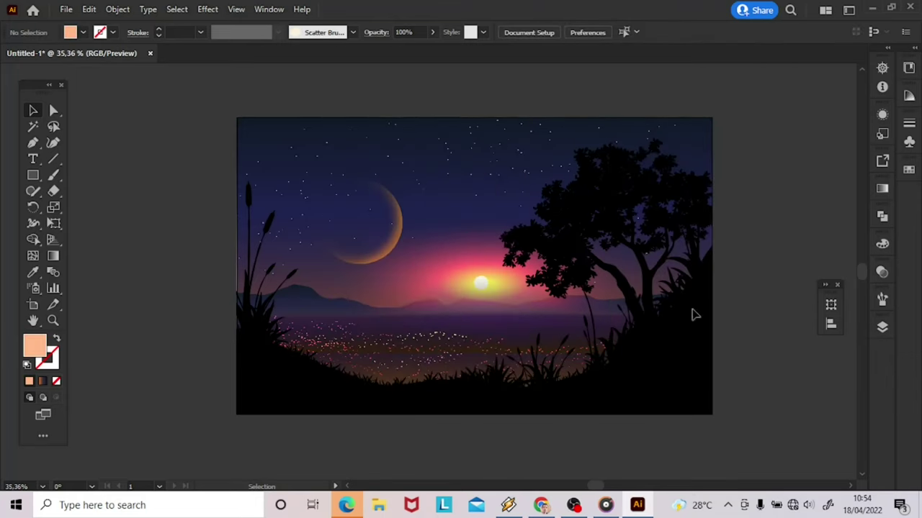
Recolour the selected group of water lights and zoom in on the artwork.
click(384, 350)
click(739, 387)
key(z)
drag(406, 385, 297, 361)
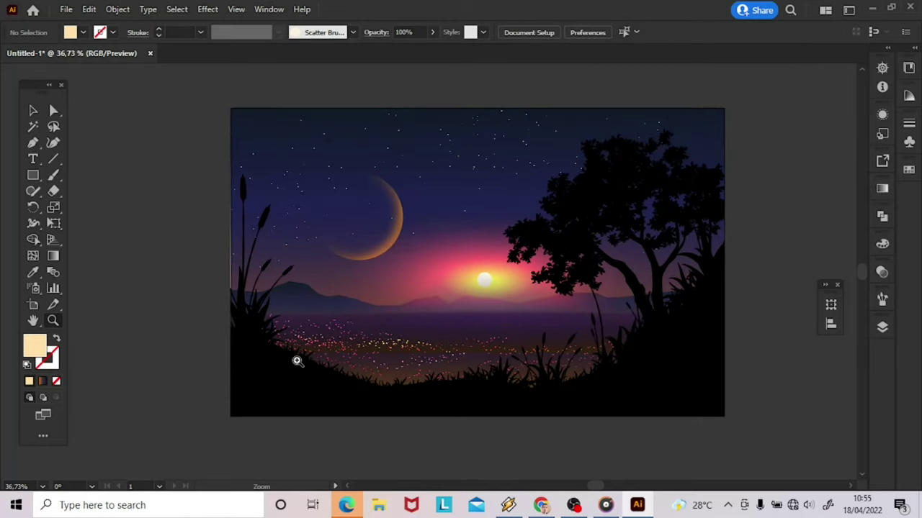
Select the clipped artwork group, check the Object menu, and view the finished scene.
click(882, 326)
click(882, 327)
click(494, 237)
click(117, 9)
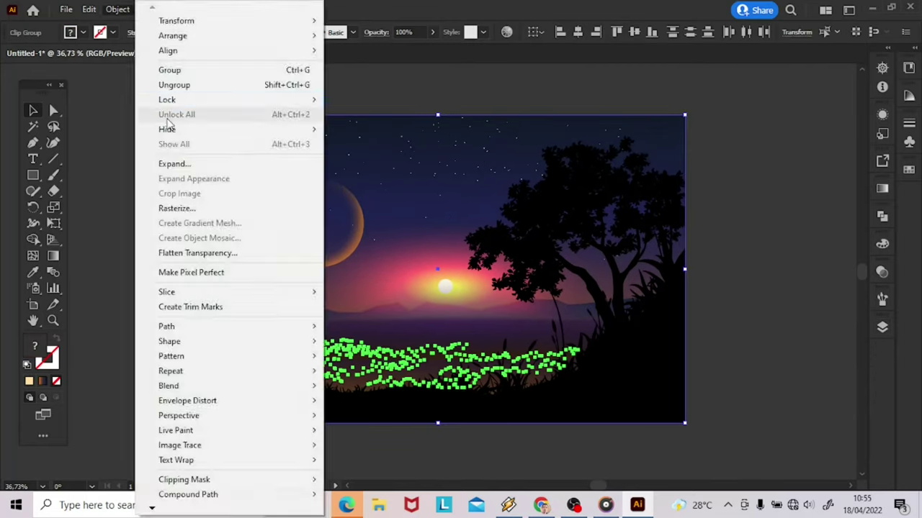
key(Escape)
click(772, 325)
key(z)
scroll(488, 302, down, 2)
scroll(519, 329, up, 2)
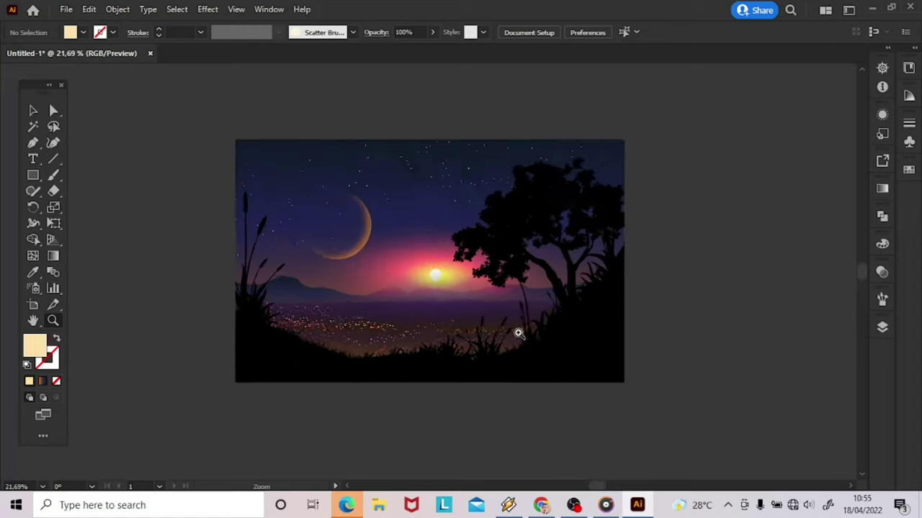
scroll(490, 329, up, 2)
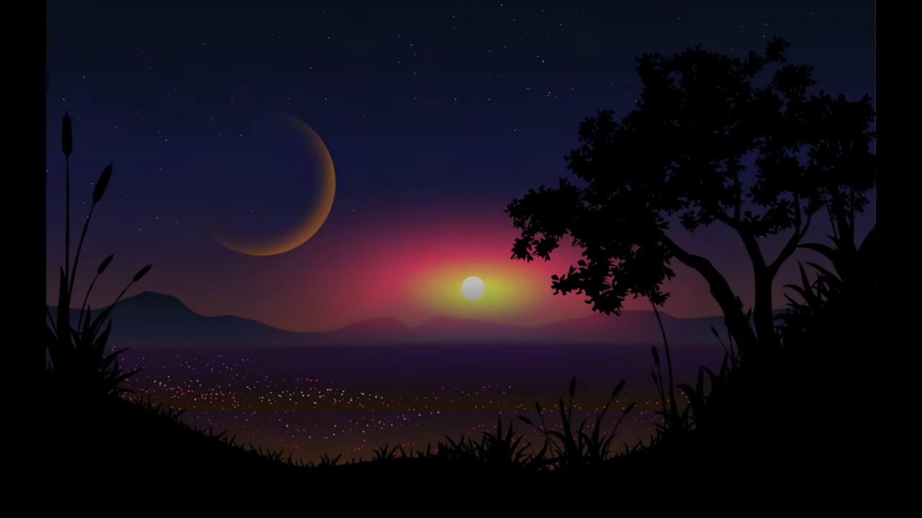